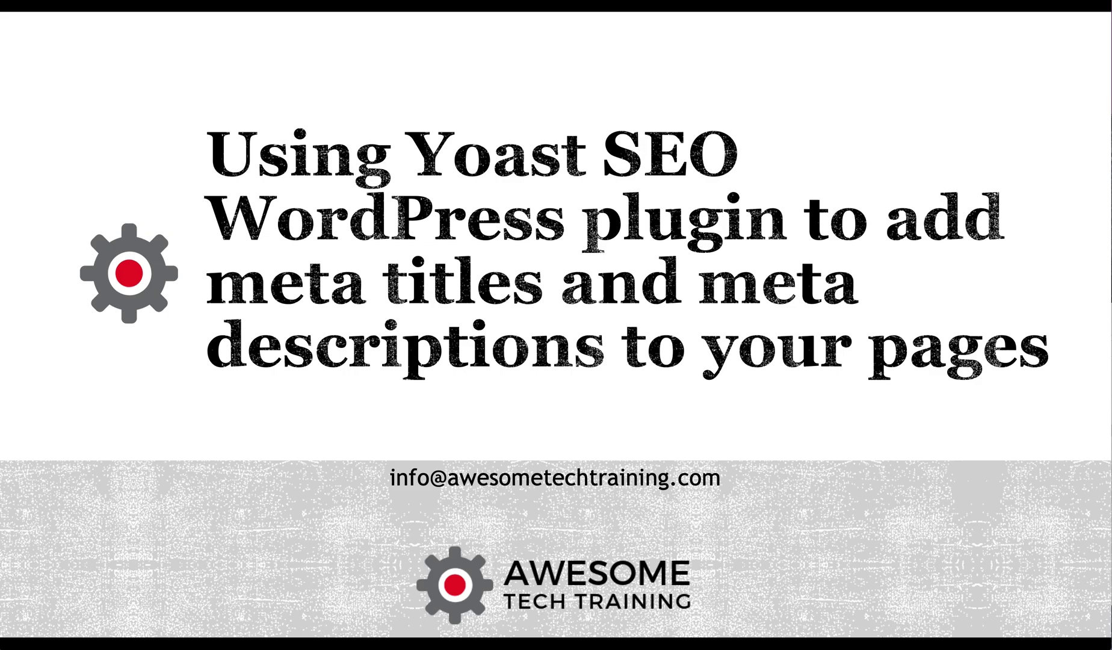
# Highlight an example Google result's title and description, then return to the WordPress Plugins page
pyautogui.press('super+Tab')
pyautogui.press('super+Tab')
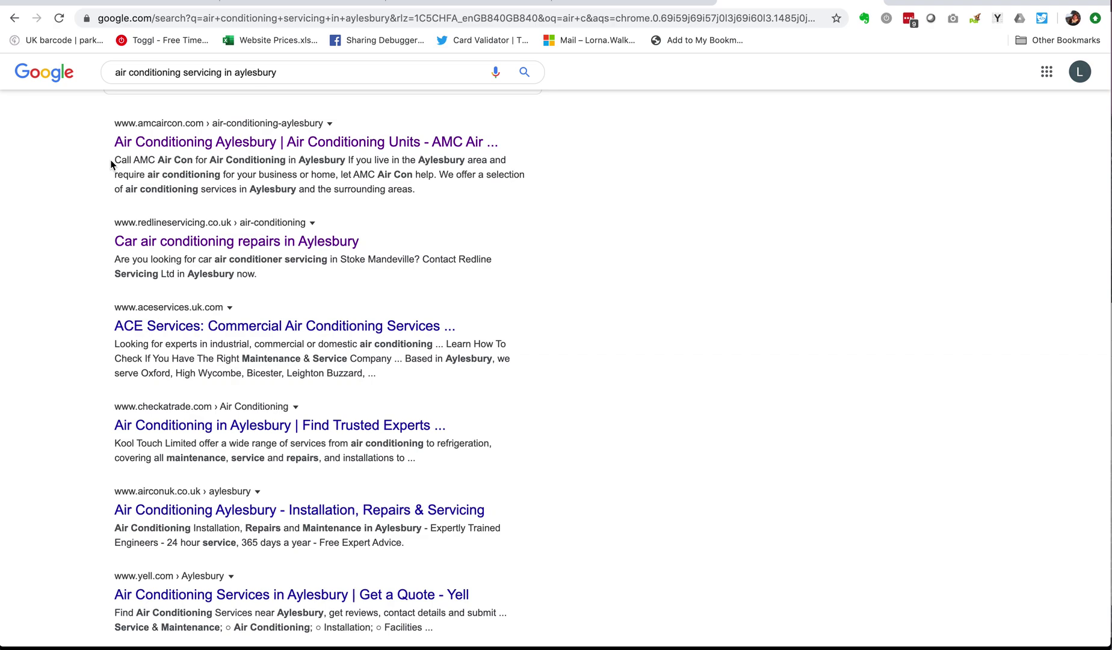
pyautogui.moveTo(111, 142); pyautogui.dragTo(497, 143)
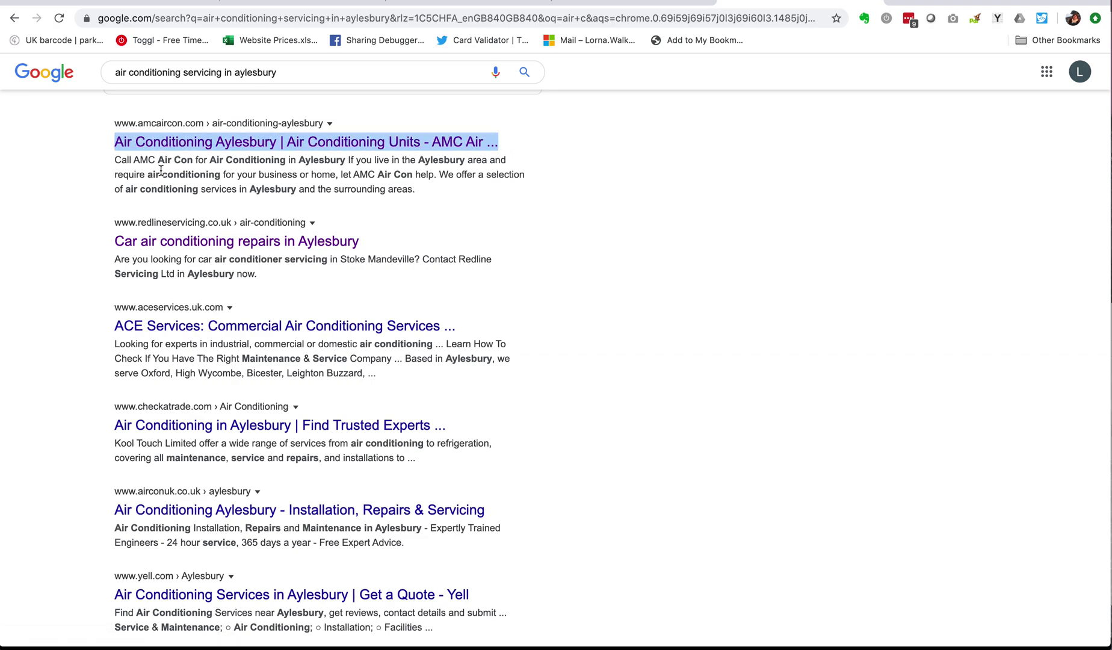
pyautogui.moveTo(113, 160); pyautogui.dragTo(439, 189)
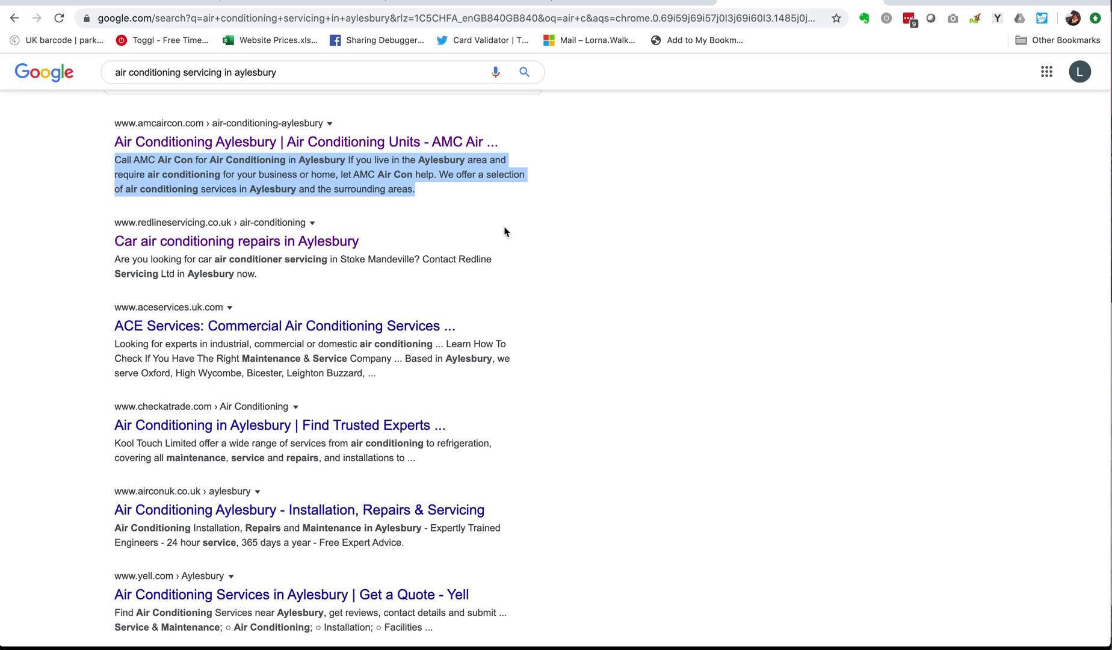
pyautogui.click(456, 199)
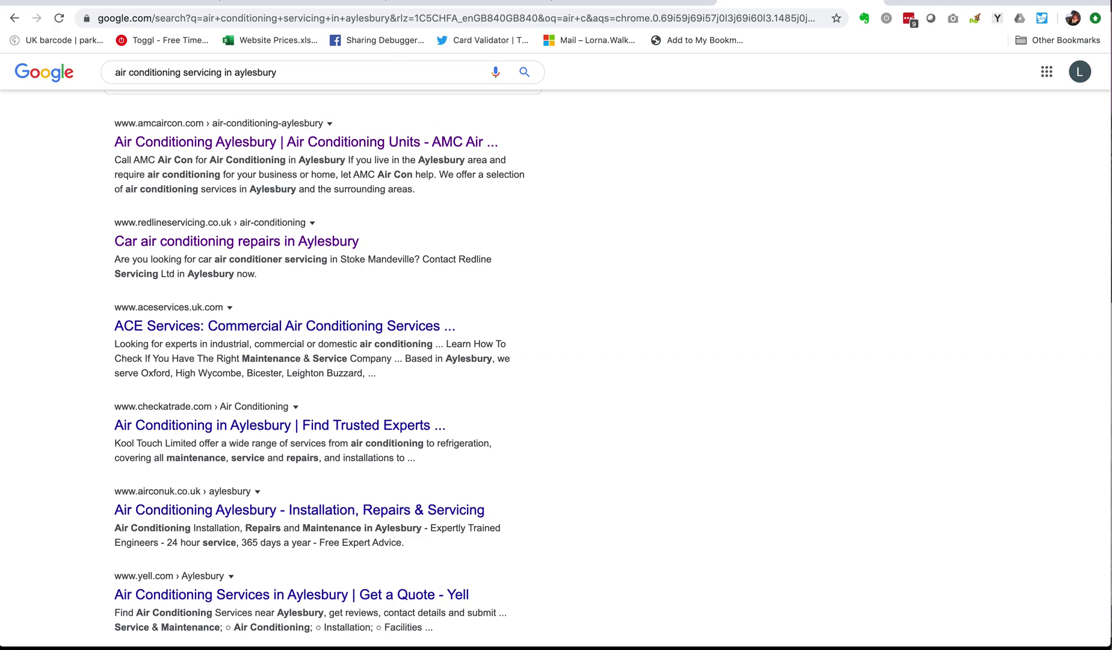
pyautogui.click(289, 3)
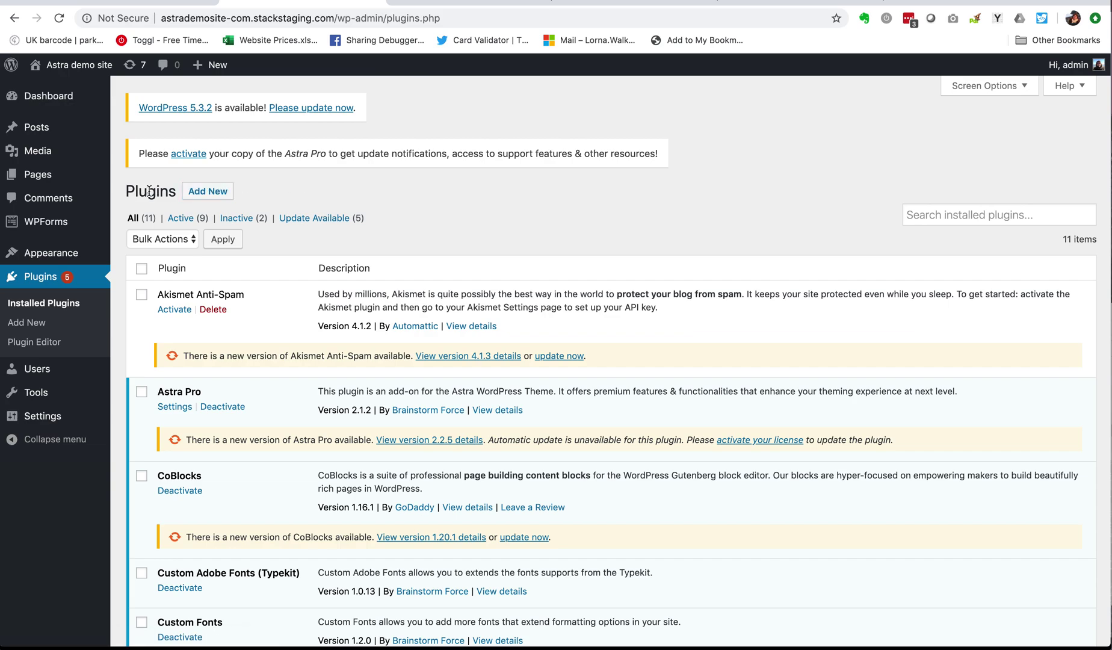
# Search the Add Plugins directory for 'yoast'
pyautogui.click(215, 194)
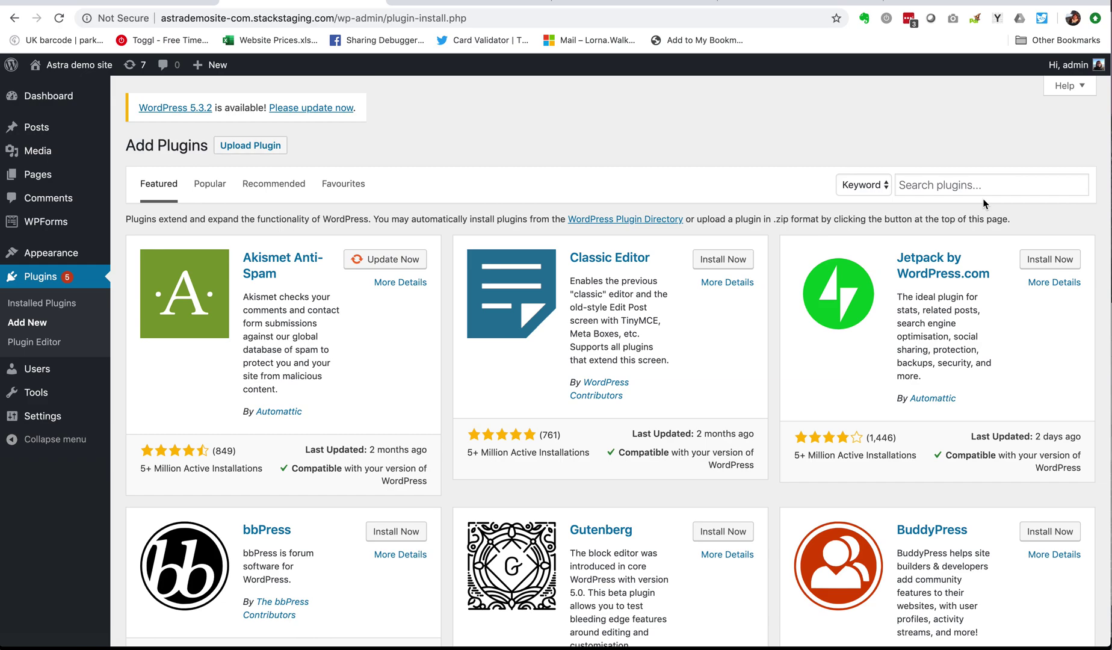
pyautogui.click(976, 185)
pyautogui.write('yo')
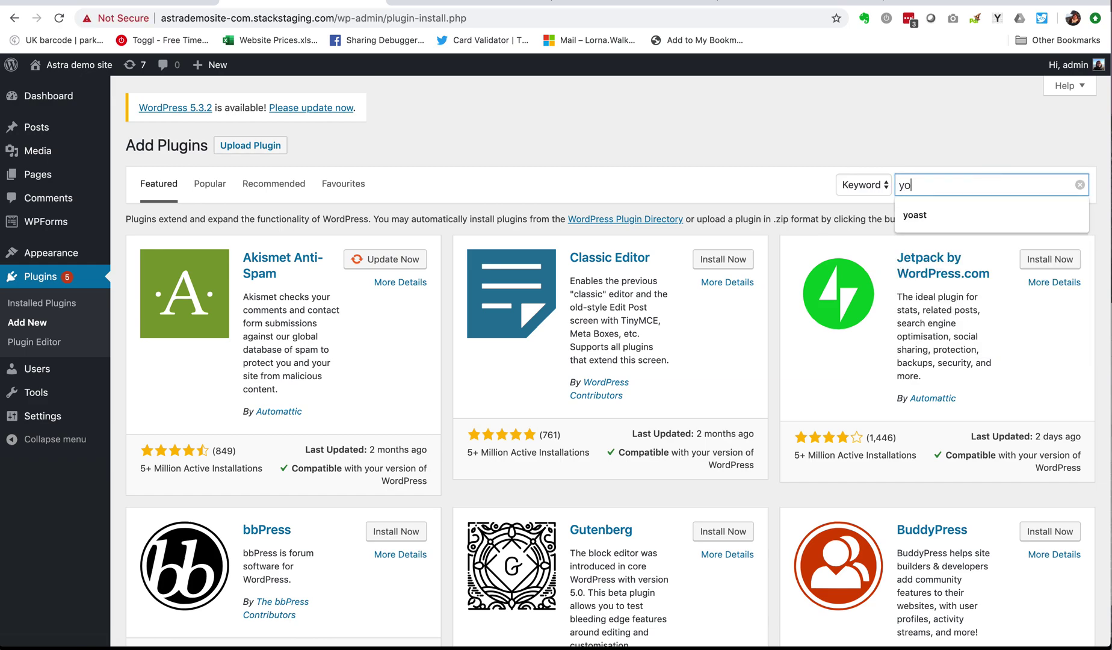
pyautogui.write('ast')
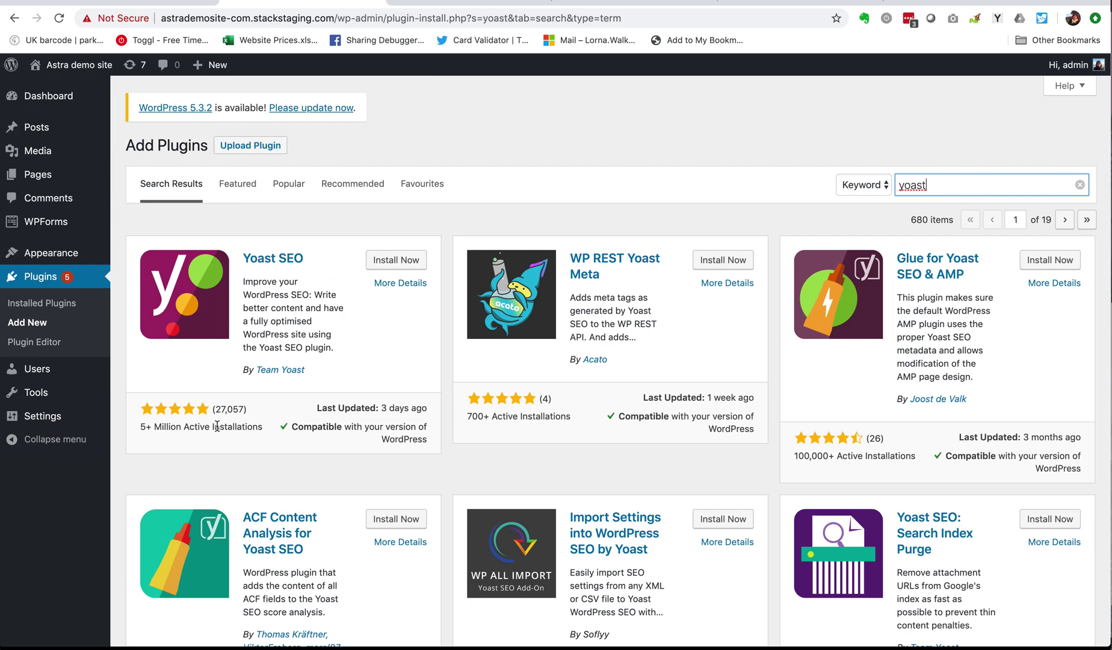
# Install Yoast SEO and activate it so the SEO menu appears
pyautogui.click(406, 260)
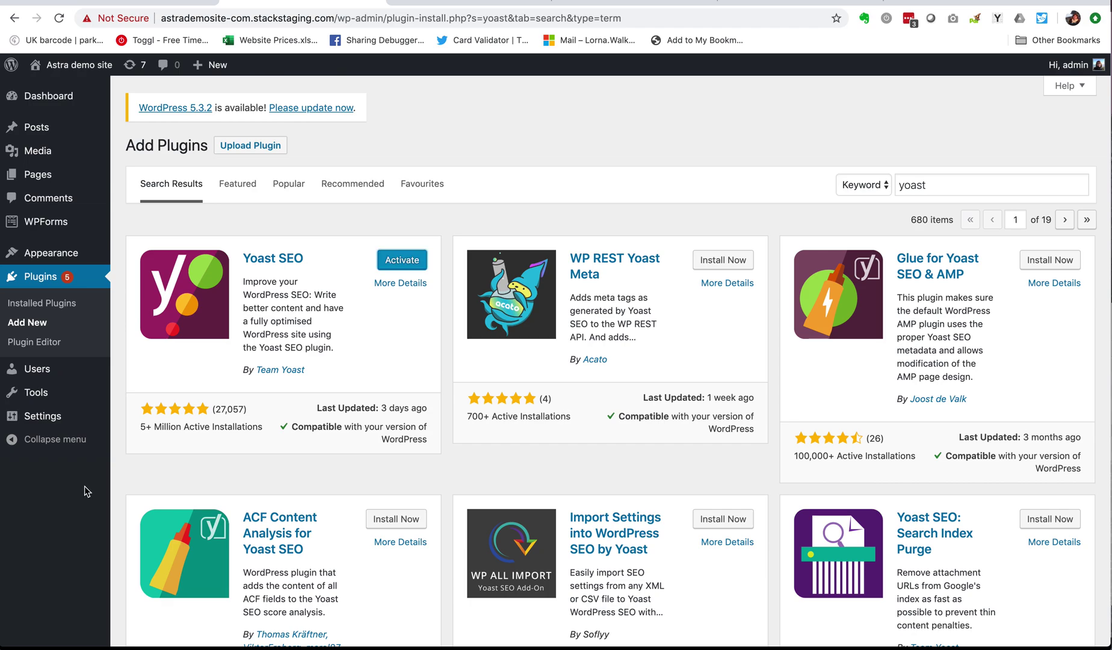
pyautogui.click(415, 263)
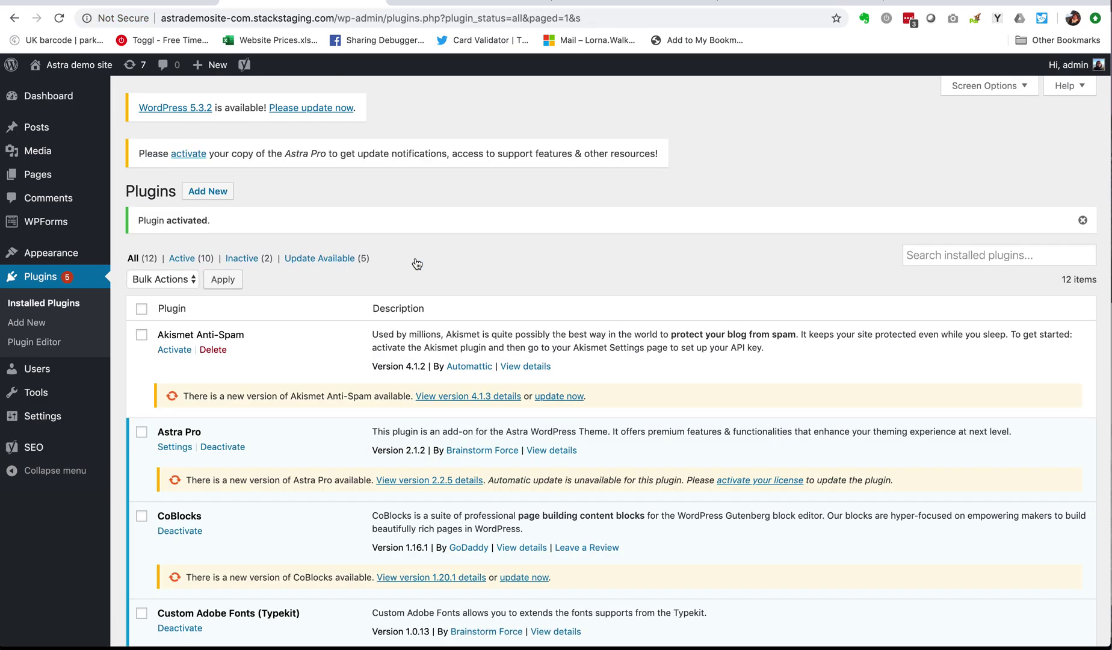
pyautogui.moveTo(41, 454)
# Open the About us page from All Pages in the editor
pyautogui.moveTo(36, 181)
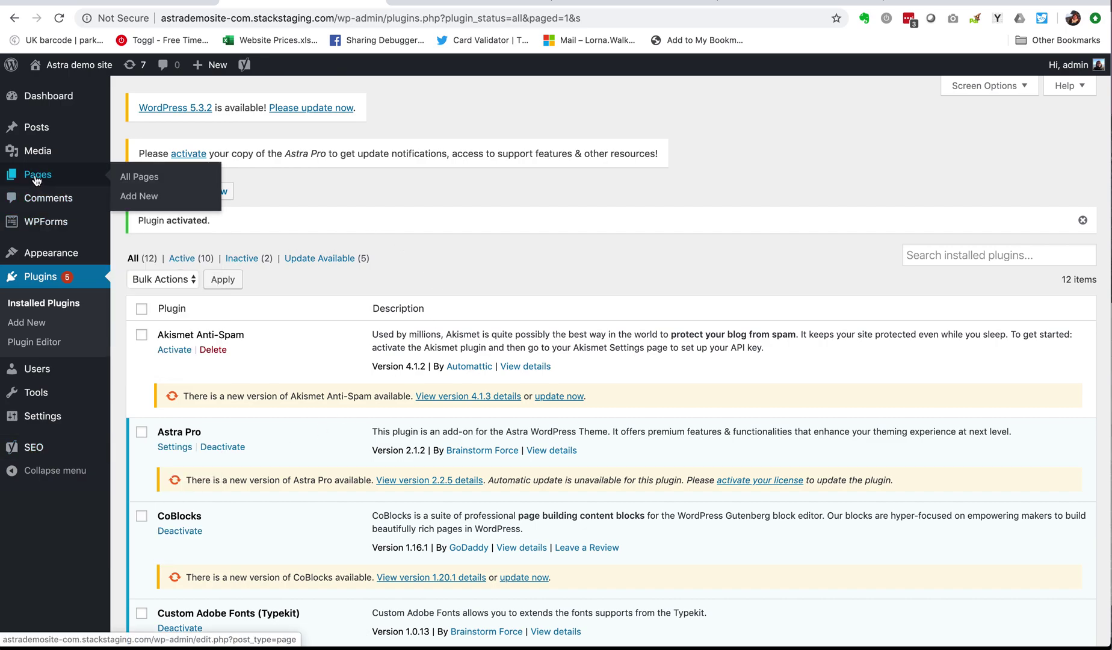
pyautogui.click(142, 178)
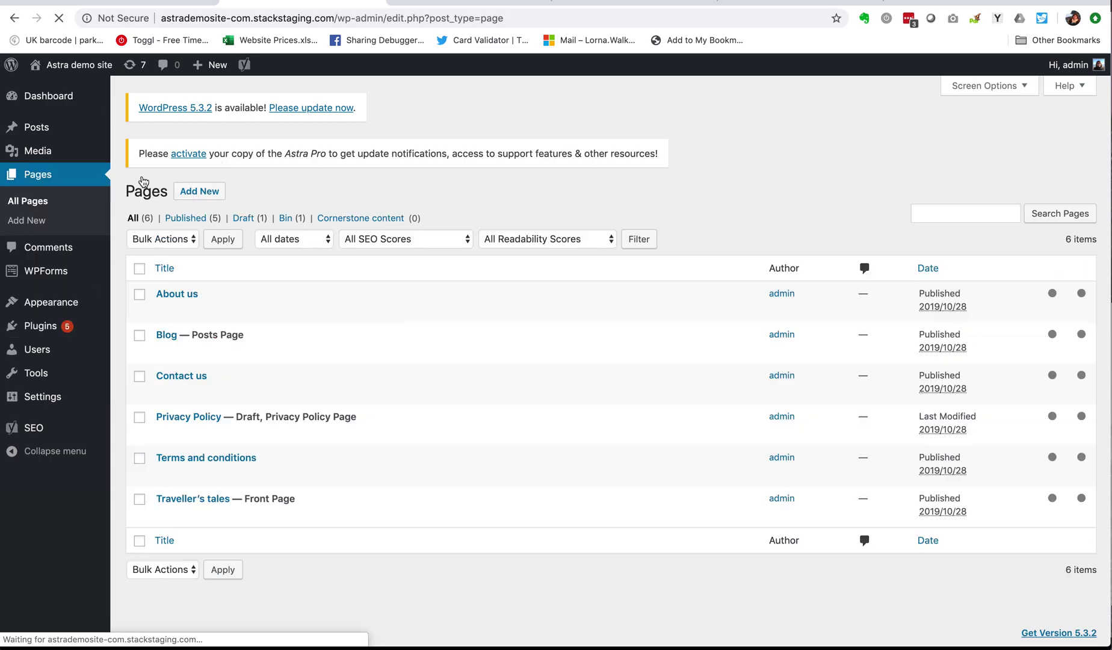
pyautogui.moveTo(208, 311)
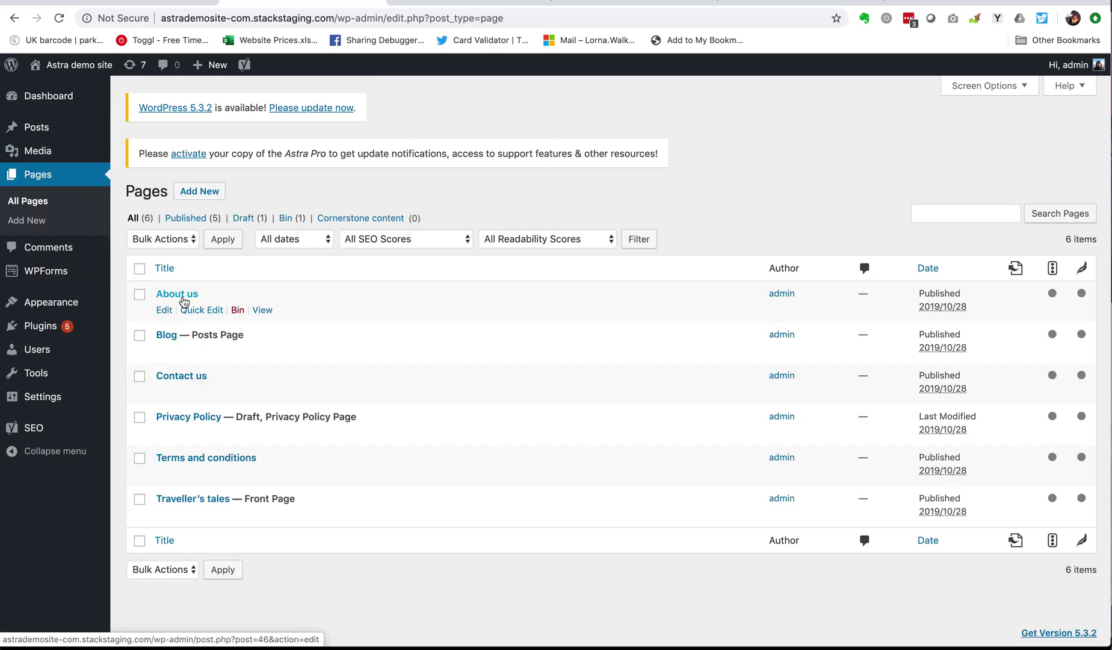
pyautogui.click(164, 311)
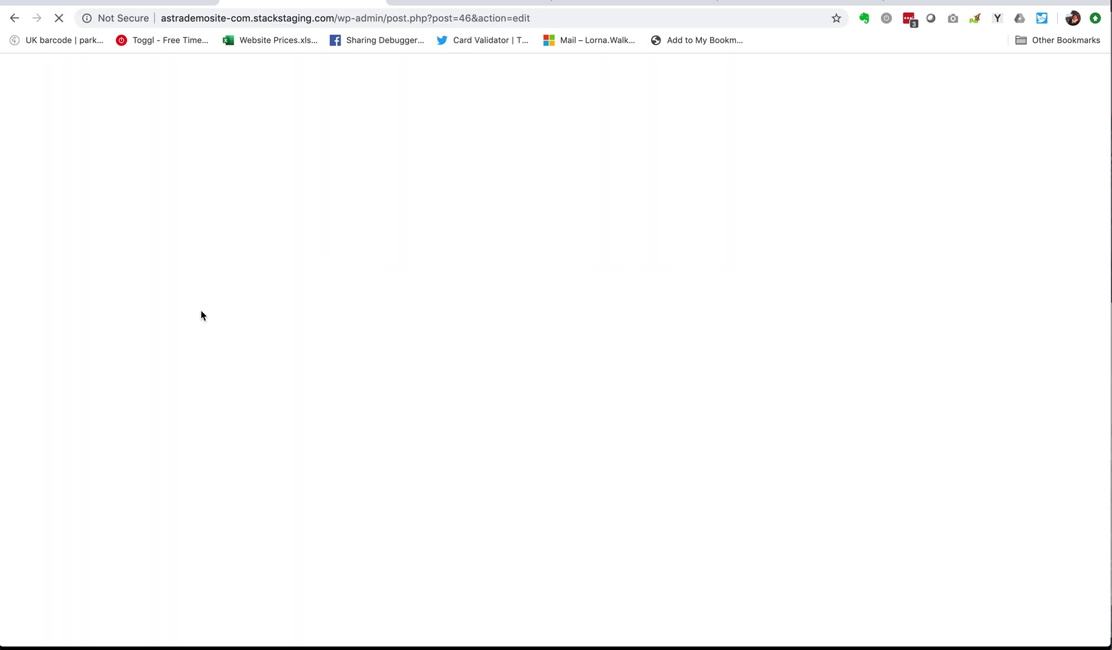
# Bring the Yoast SEO Google preview into view and dismiss the autosave notice
pyautogui.scroll(-5, 201, 308)
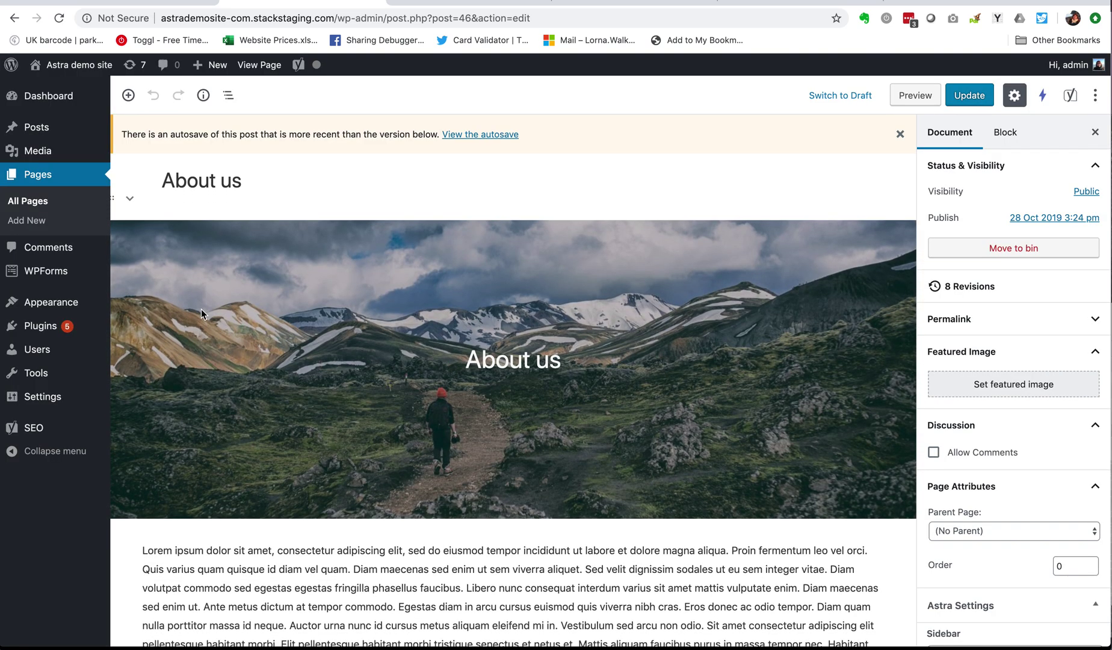
pyautogui.scroll(-10, 201, 309)
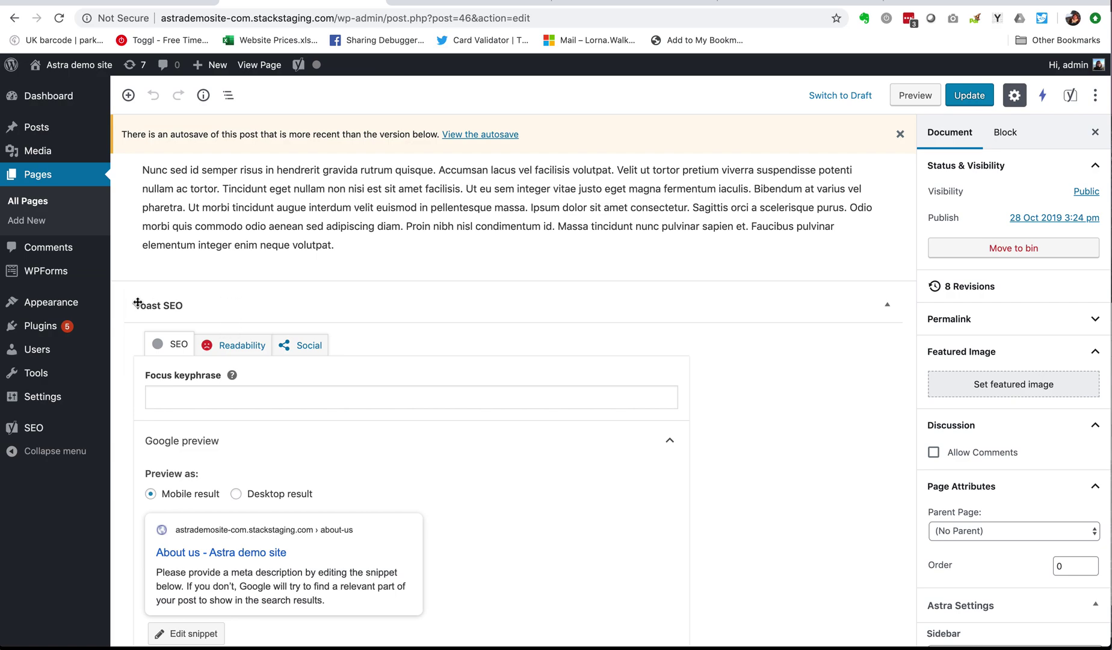
pyautogui.scroll(-3, 137, 307)
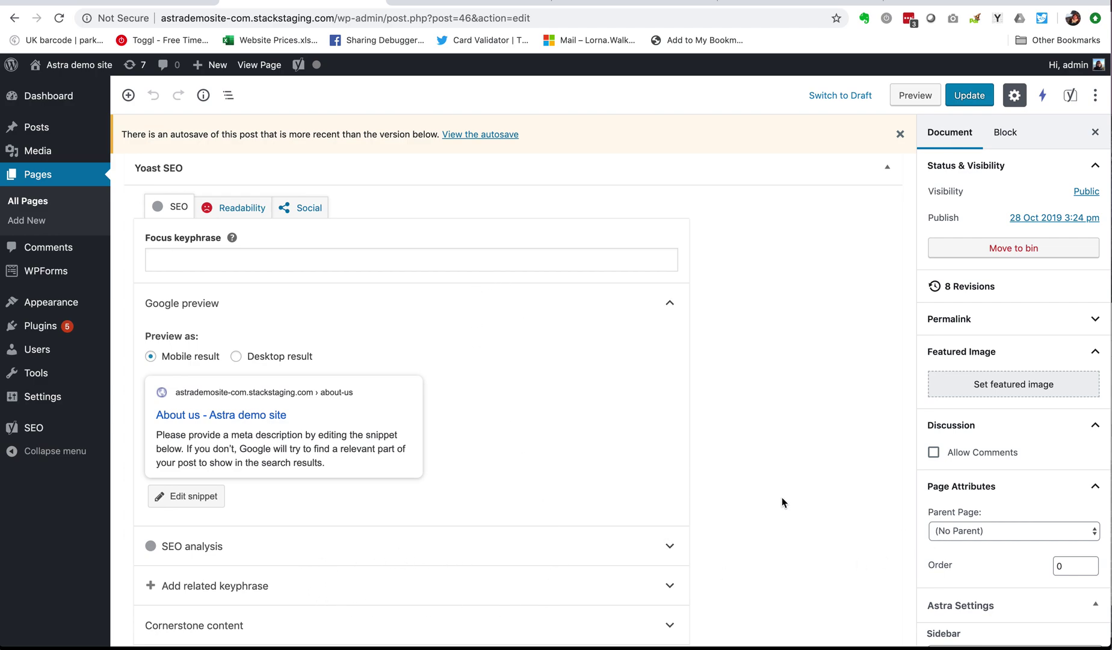
pyautogui.scroll(-2, 782, 498)
pyautogui.scroll(4, 782, 498)
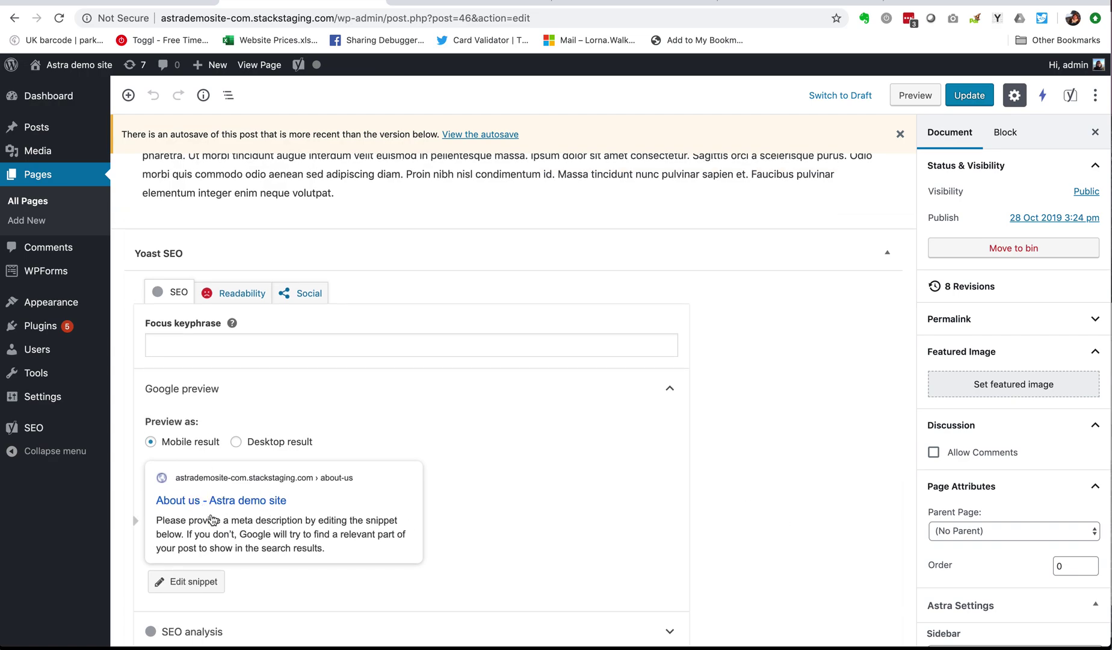
pyautogui.scroll(-1, 213, 520)
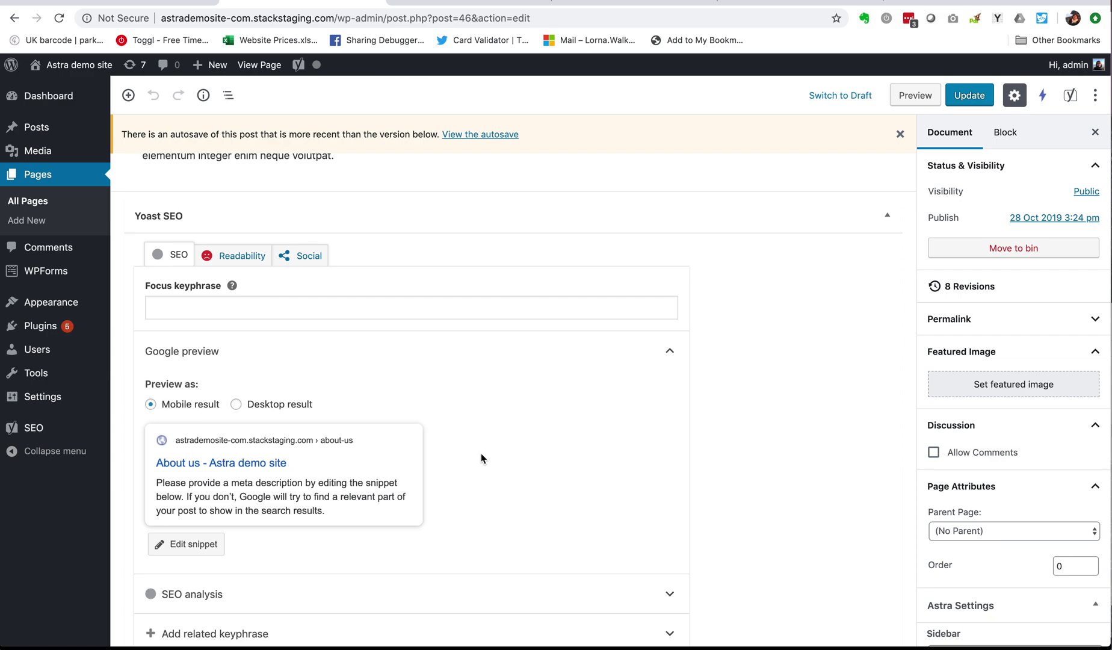
pyautogui.click(900, 134)
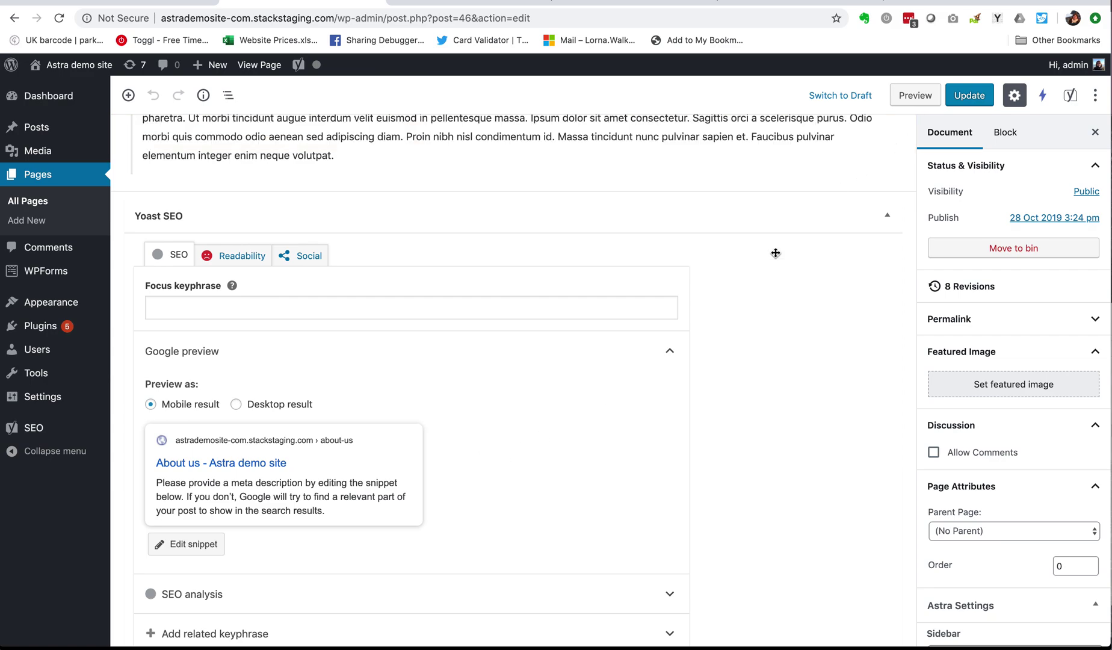
pyautogui.scroll(-3, 448, 428)
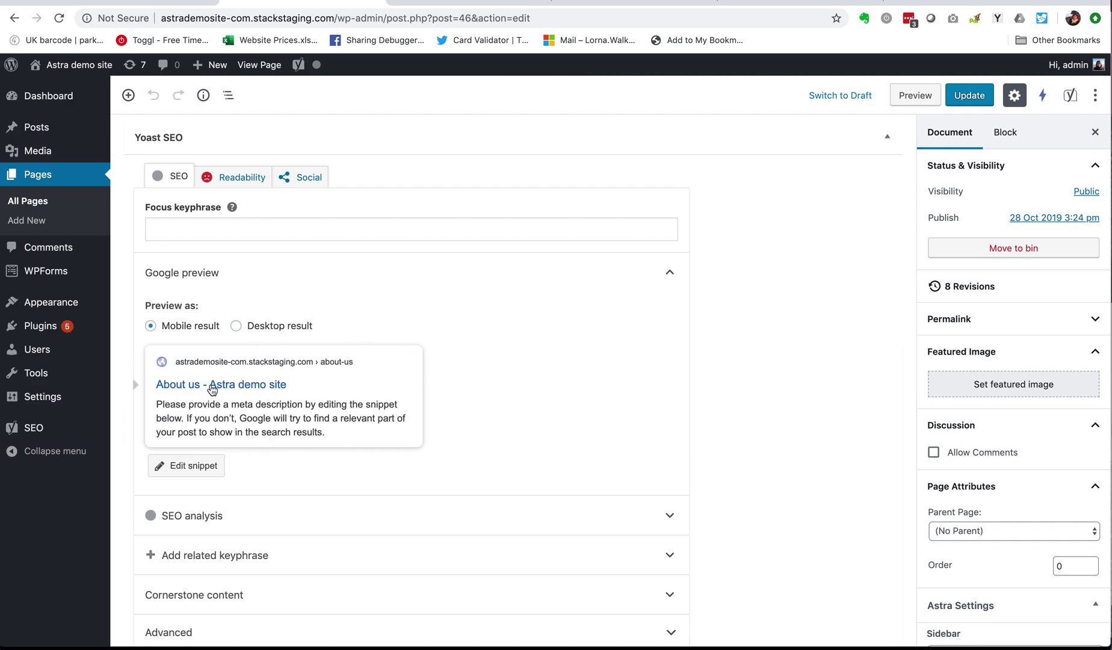
# Open Edit snippet on the About us preview to reveal SEO title, slug and meta description
pyautogui.click(217, 466)
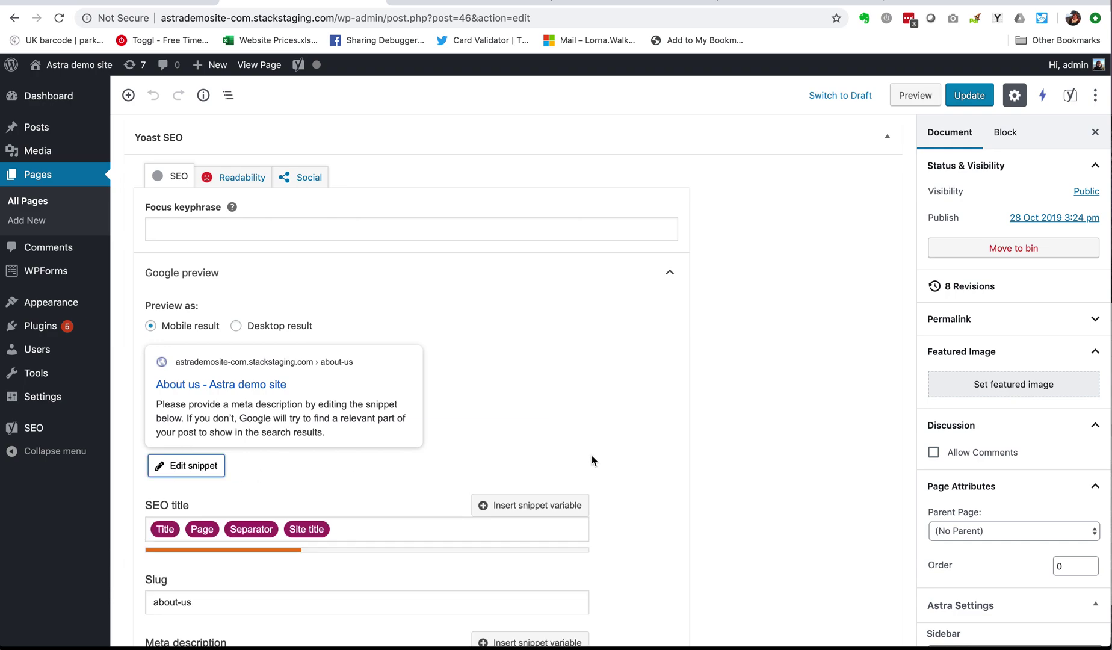
pyautogui.scroll(-3, 658, 430)
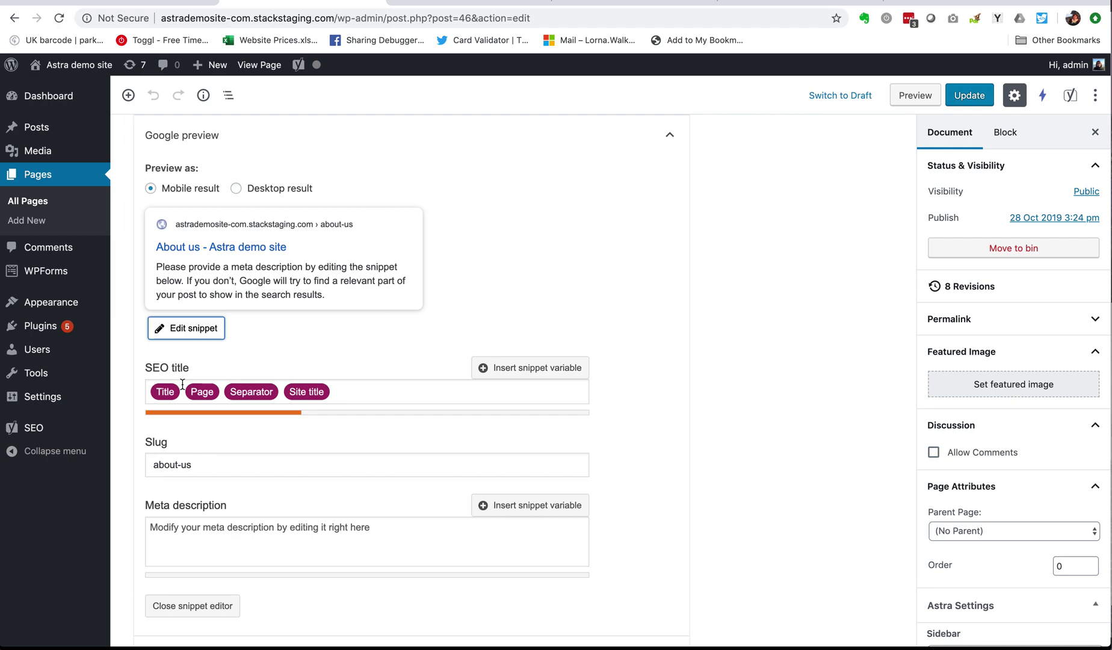
# Remove the Site title and Separator variables from the end of the SEO title
pyautogui.click(364, 394)
pyautogui.moveTo(364, 395); pyautogui.dragTo(114, 397)
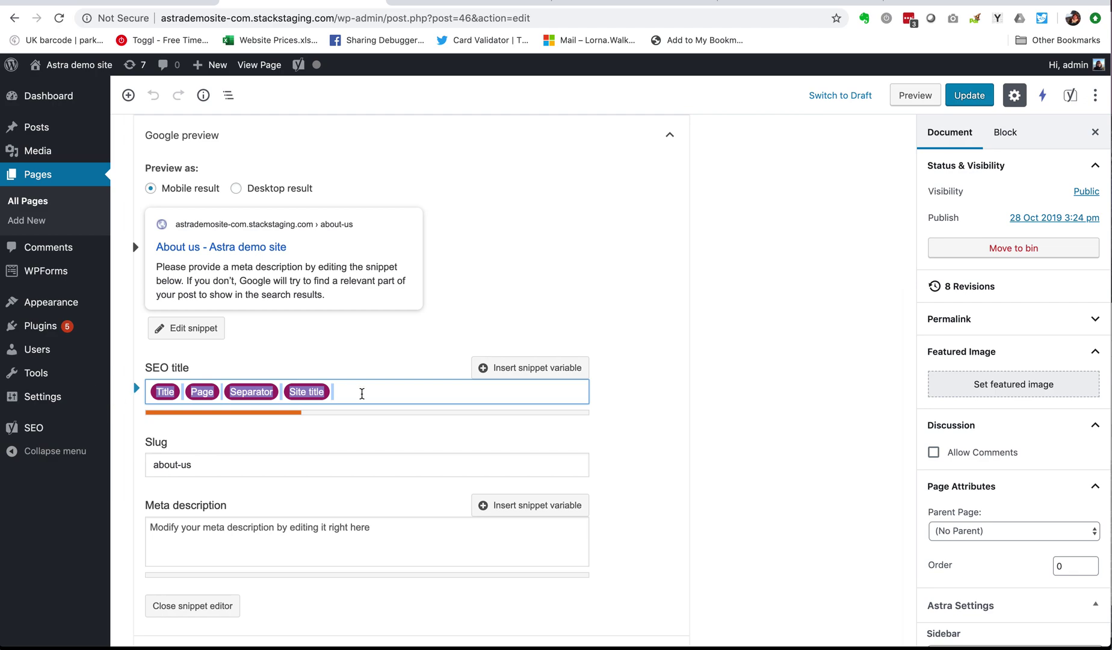
pyautogui.click(364, 391)
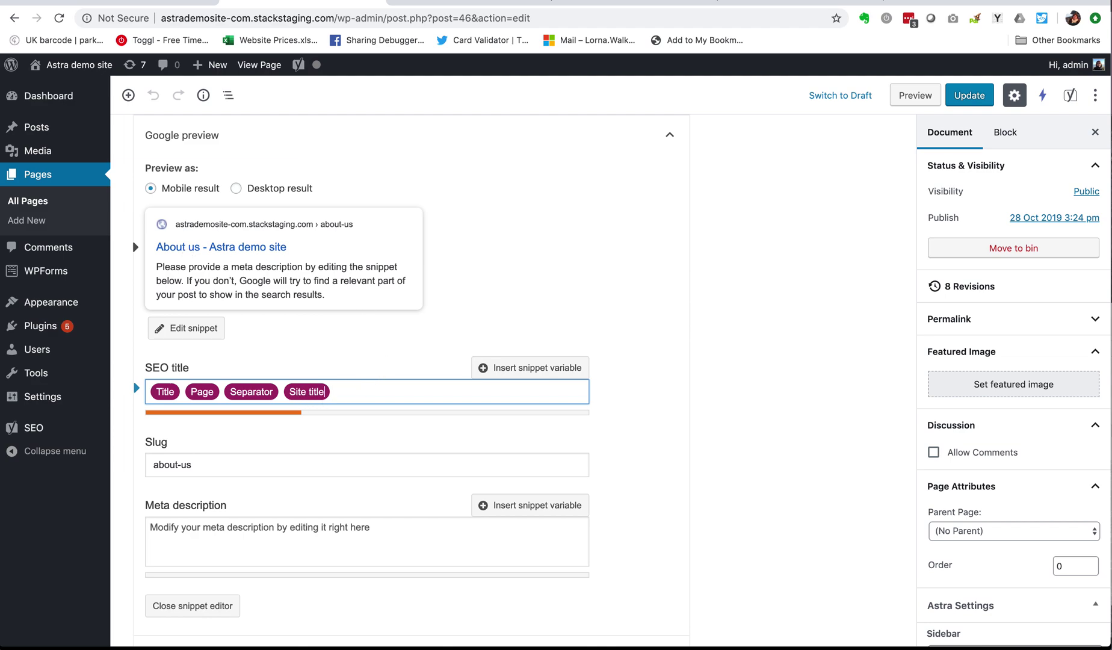
pyautogui.press('BackSpace')
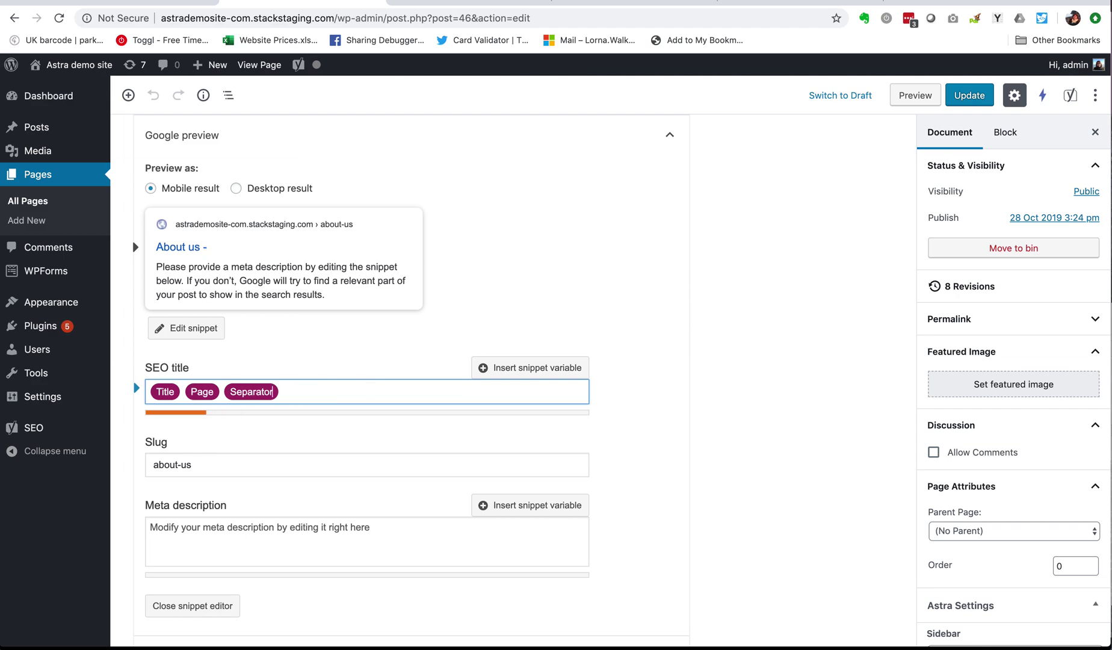
pyautogui.press('BackSpace')
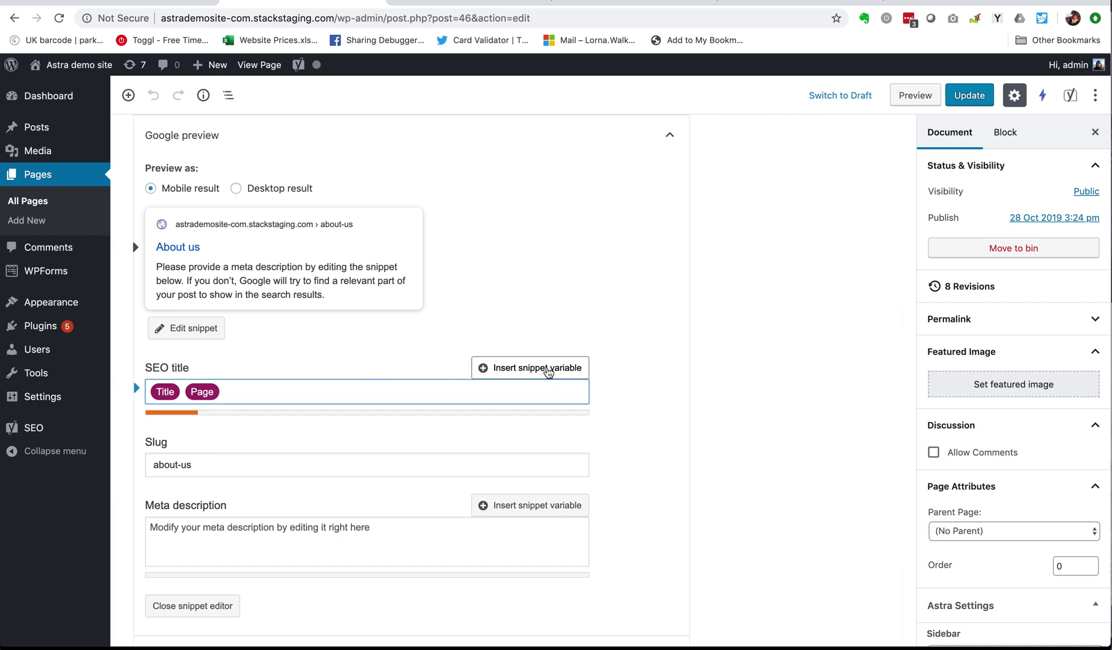
# Insert the Separator variable after Page so the preview reads 'About us -'
pyautogui.click(548, 370)
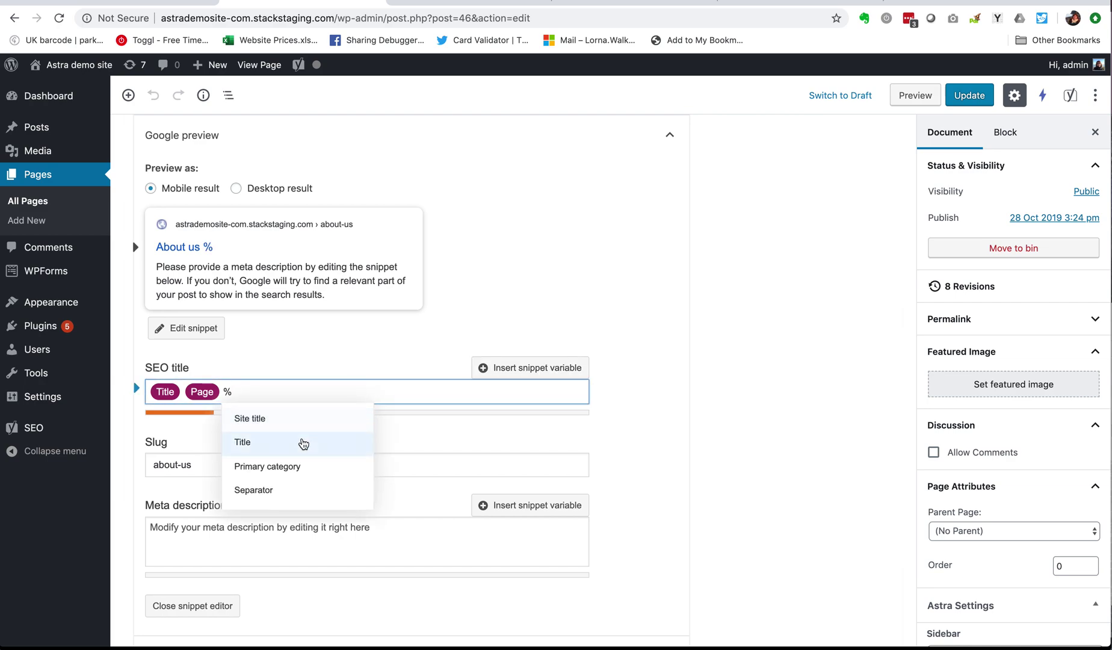
pyautogui.scroll(-2, 301, 445)
pyautogui.scroll(1, 303, 444)
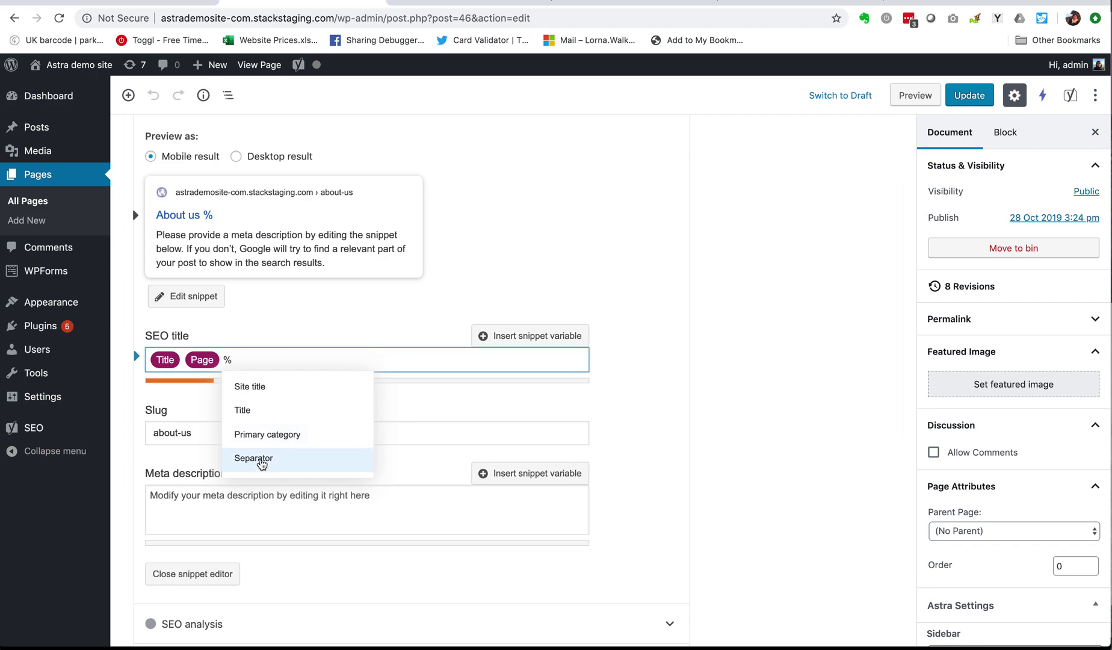
pyautogui.click(260, 460)
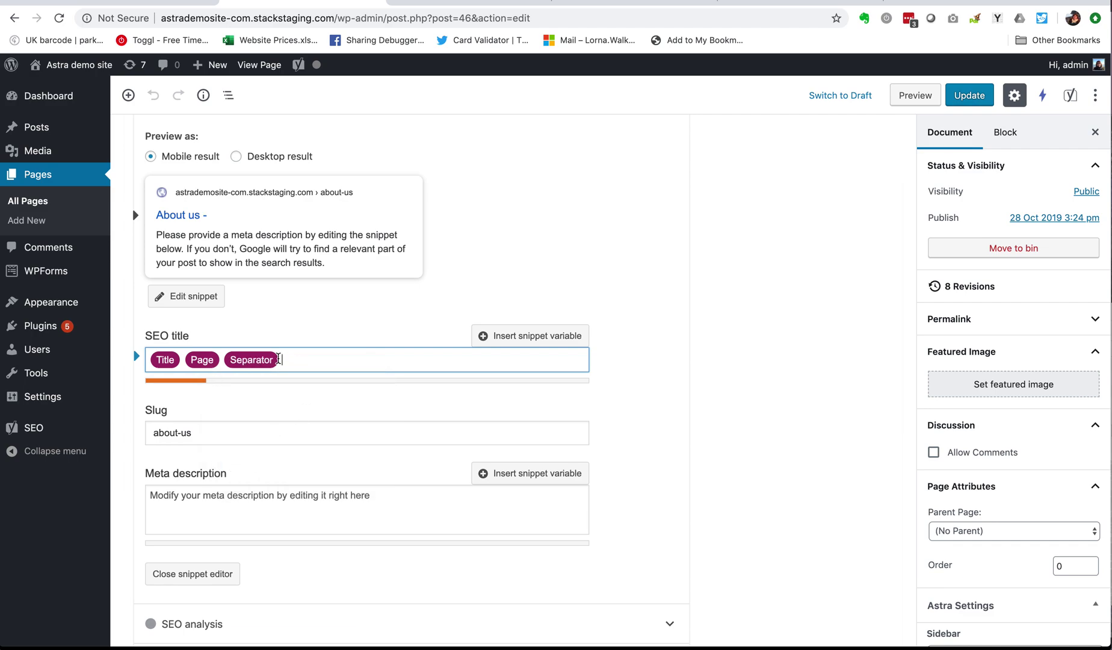
pyautogui.press('BackSpace')
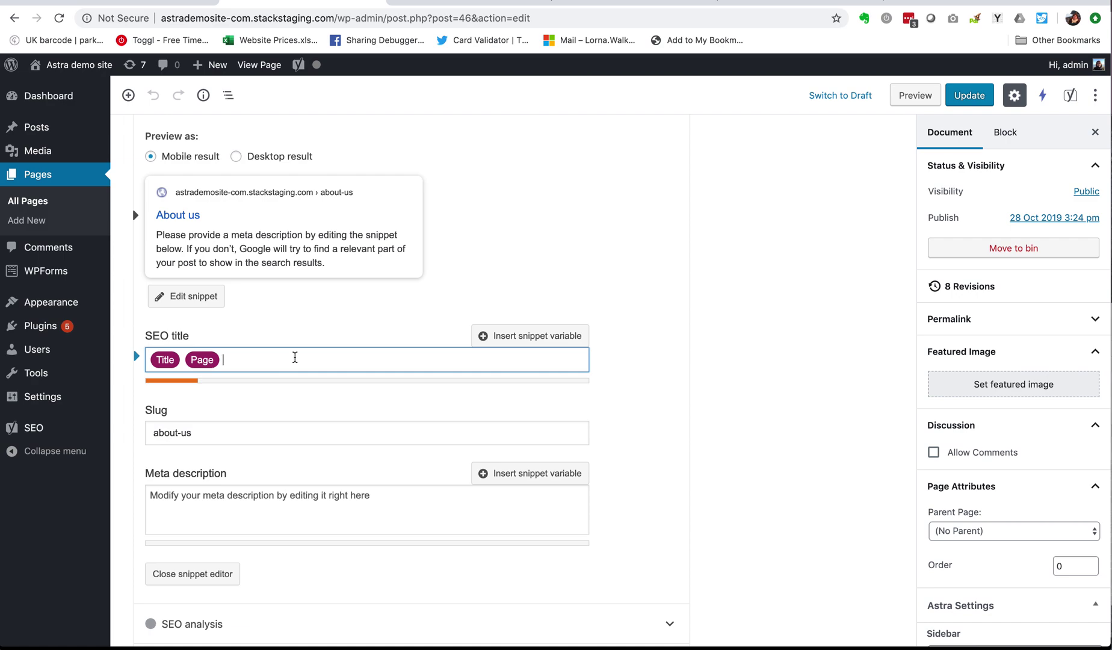
pyautogui.write('%')
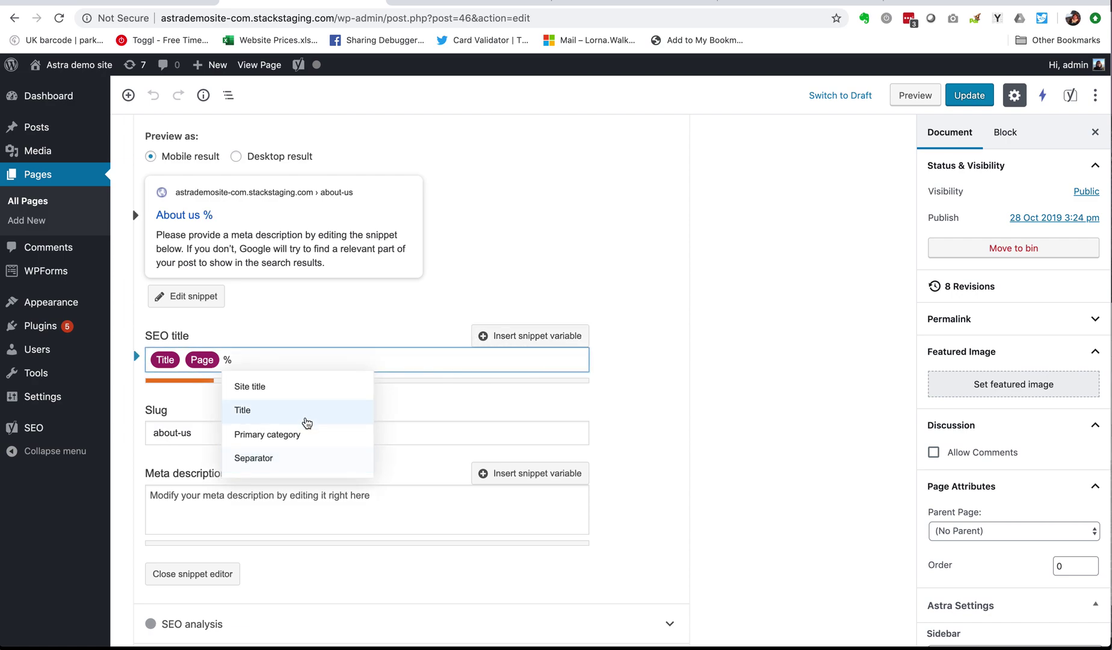
pyautogui.click(259, 460)
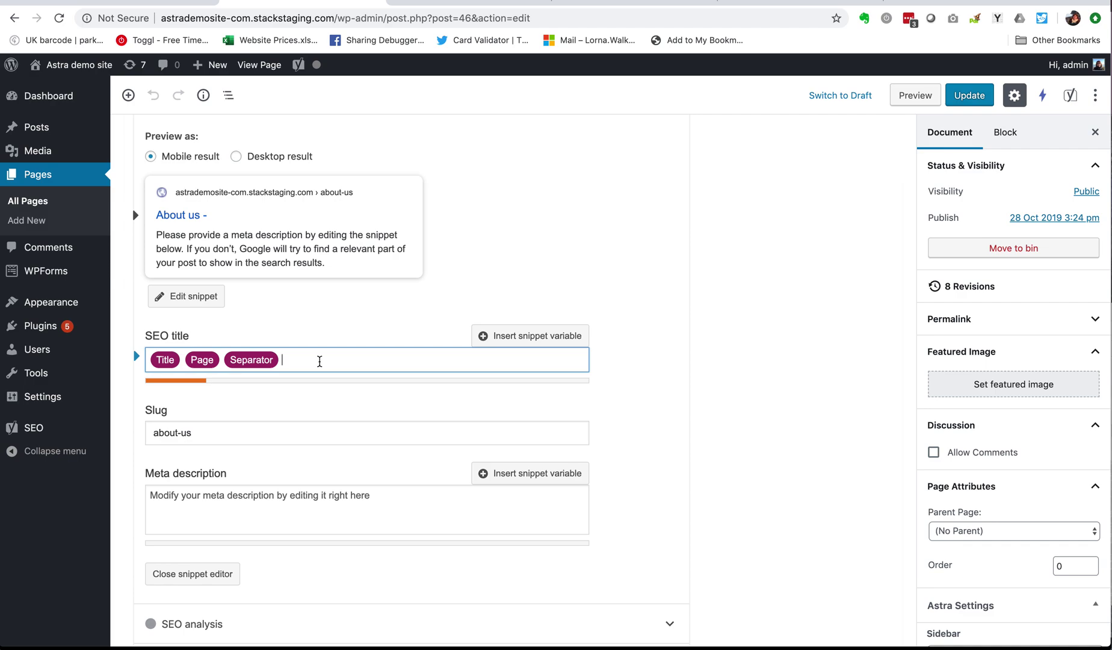
# Append 'WordPress trainers in Aylesbury' after the Separator in the SEO title
pyautogui.write('WordPress trainers in Aylesbury')
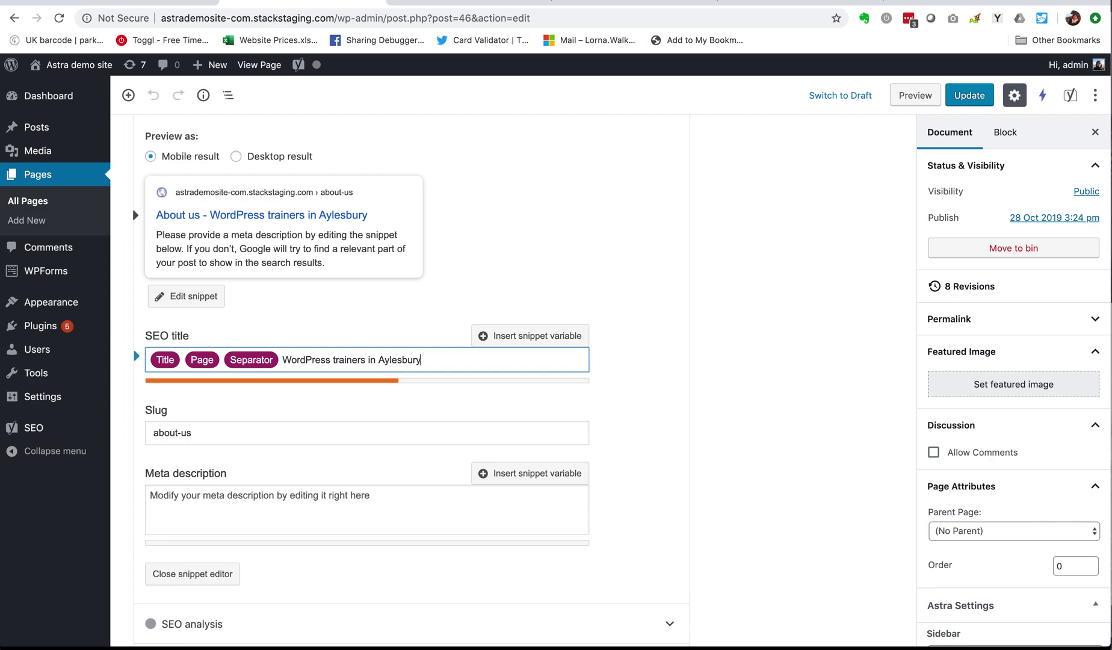
pyautogui.click(210, 507)
pyautogui.click(314, 493)
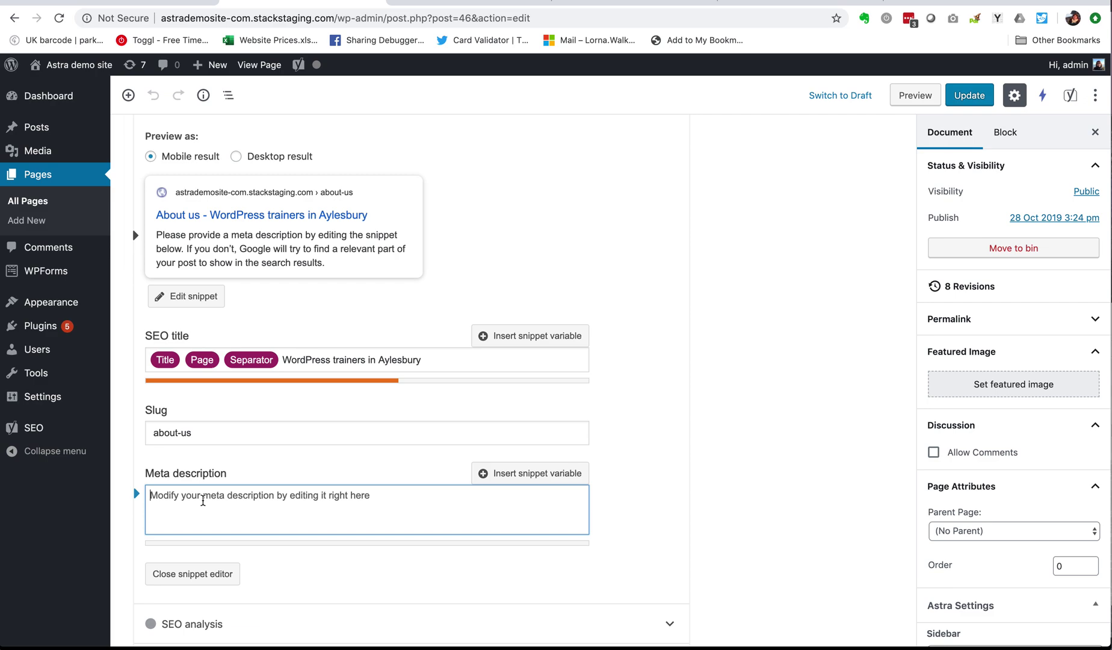
# Write the meta description 'We have been training people to use WordPress for many years now…' ending with 'locations'
pyautogui.write('%')
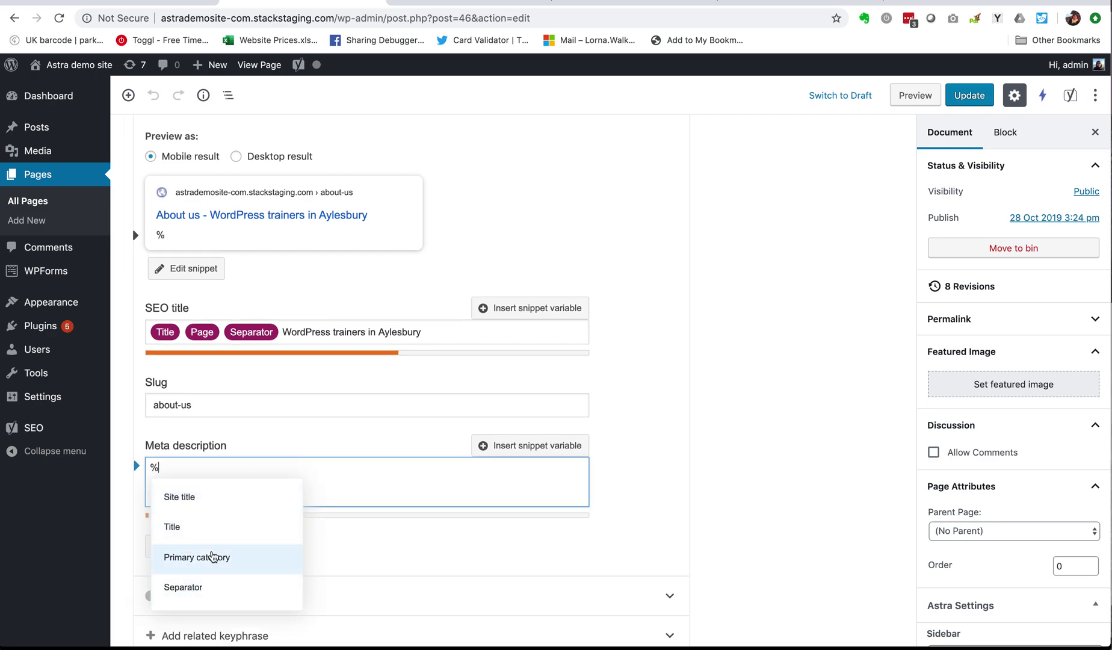
pyautogui.press('BackSpace')
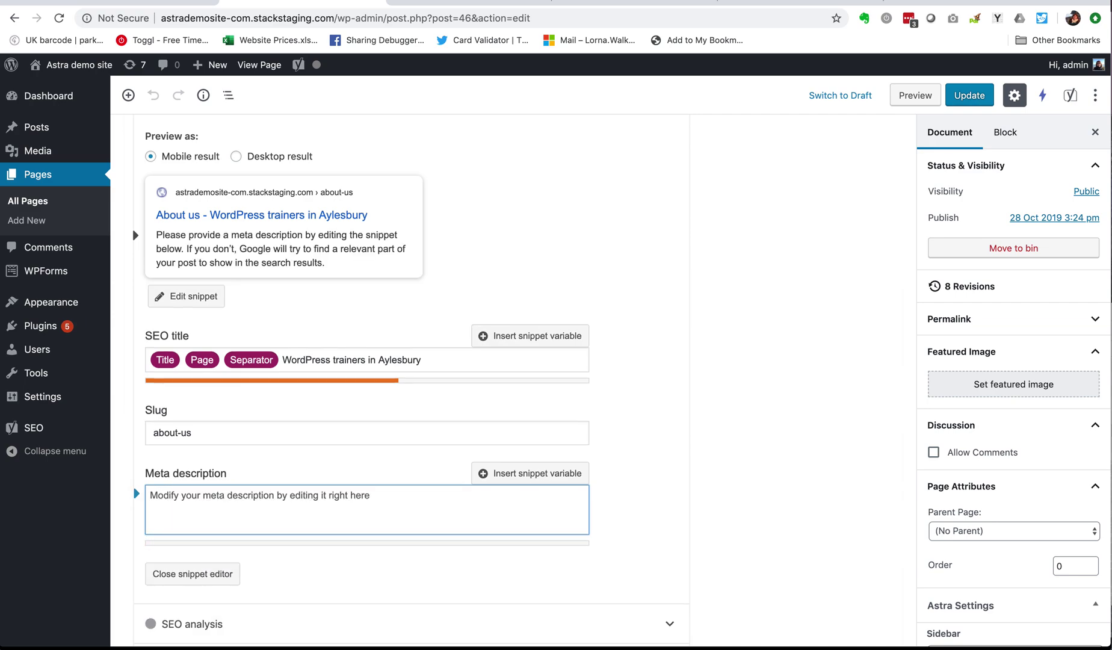
pyautogui.write('We ha')
pyautogui.press('BackSpace')
pyautogui.press('BackSpace')
pyautogui.press('BackSpace')
pyautogui.write('have b')
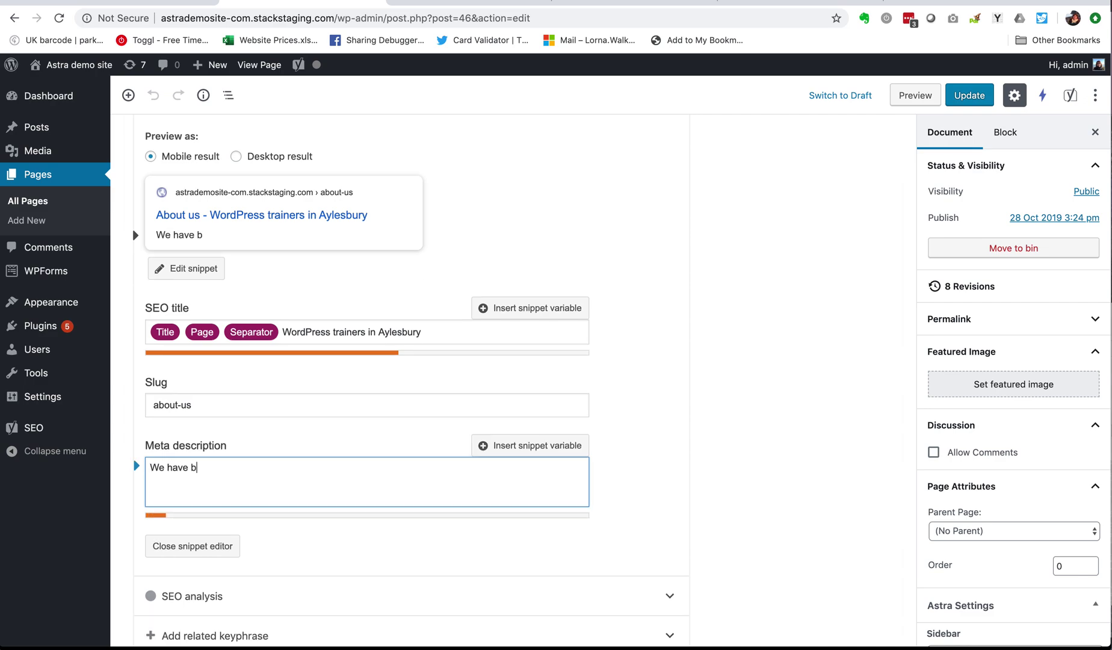
pyautogui.write('een training peop')
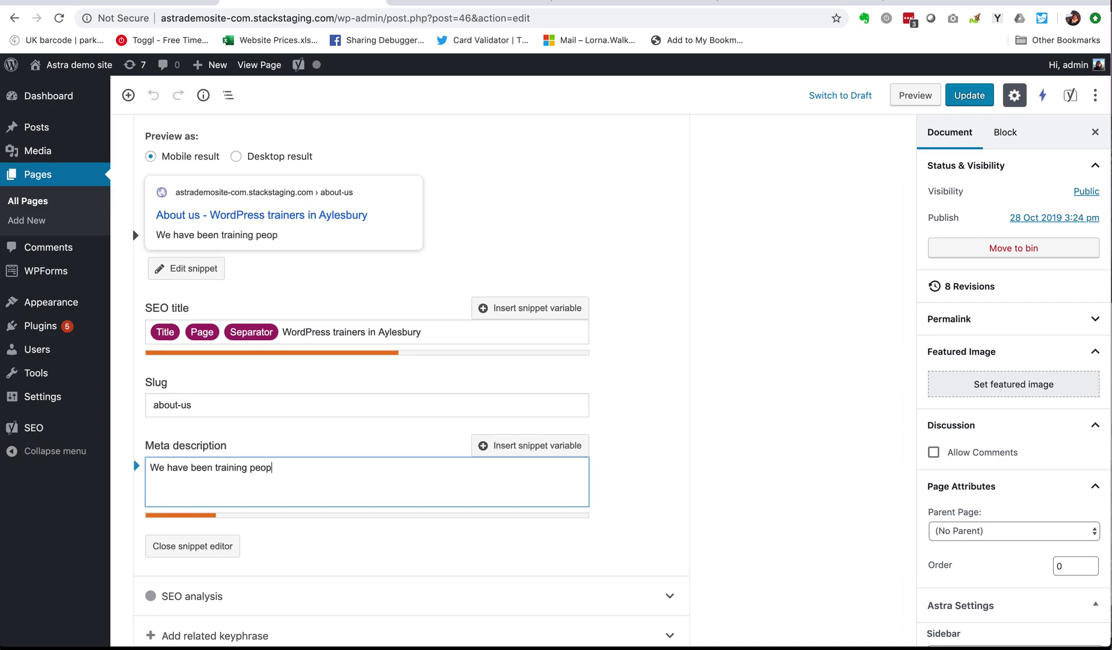
pyautogui.write('le to use WordPr')
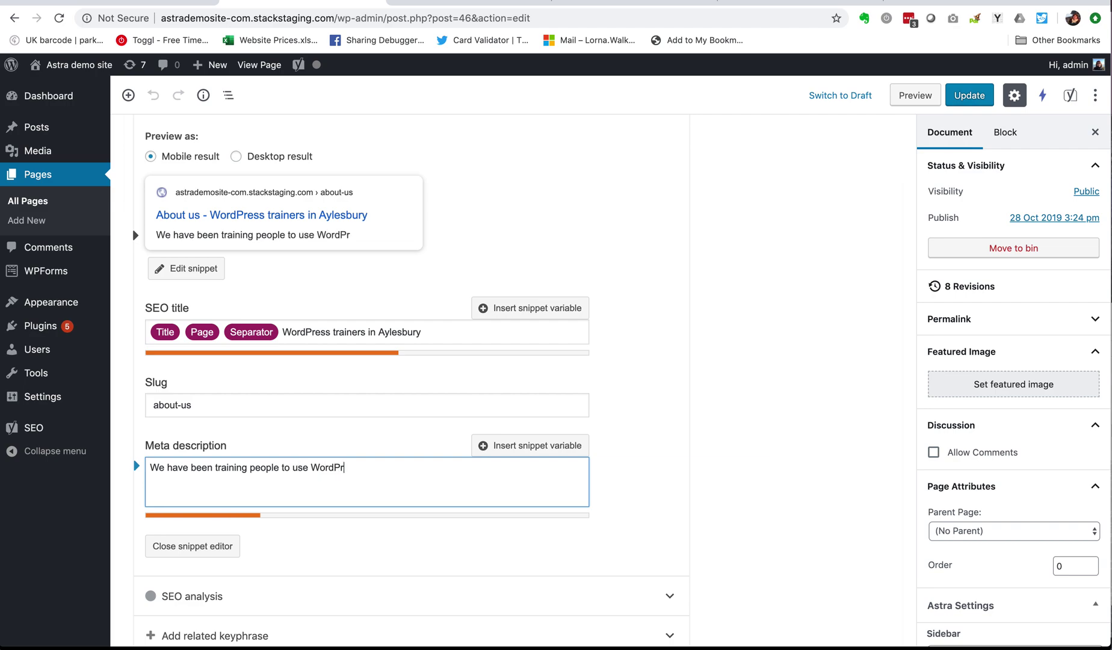
pyautogui.write('ess for many yea')
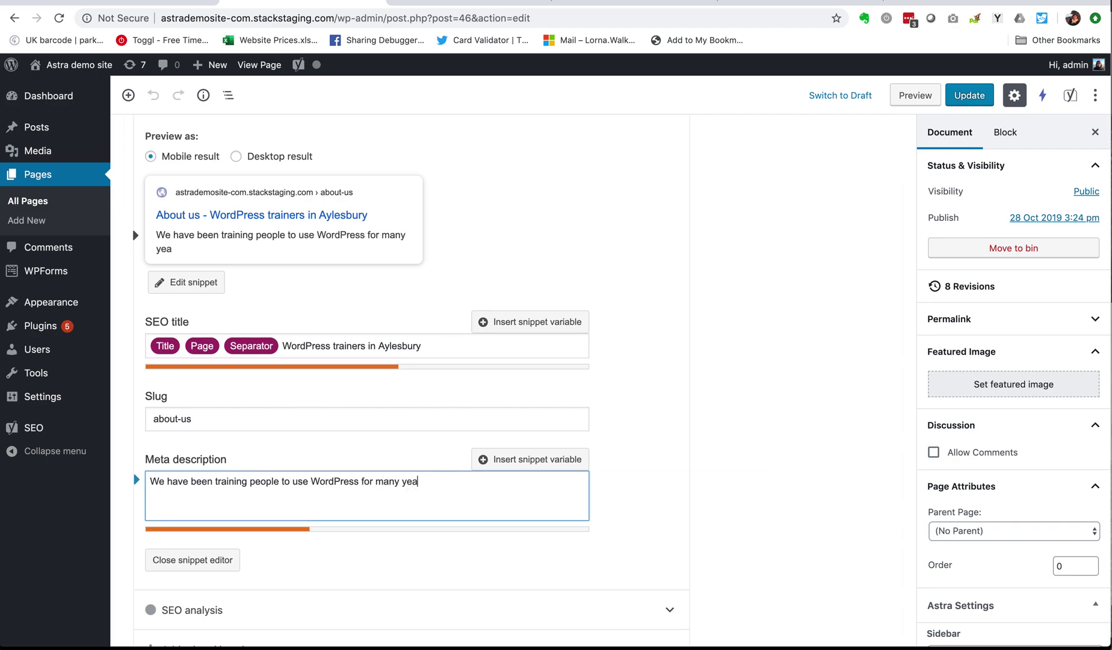
pyautogui.write('rs now. We wo')
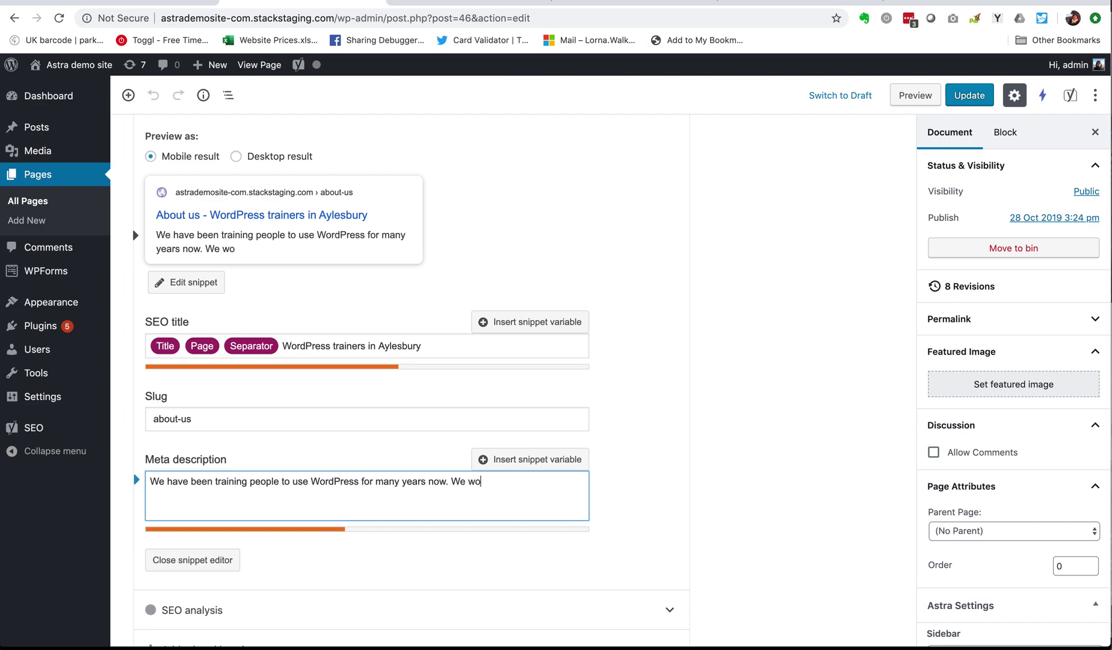
pyautogui.write('rk together running')
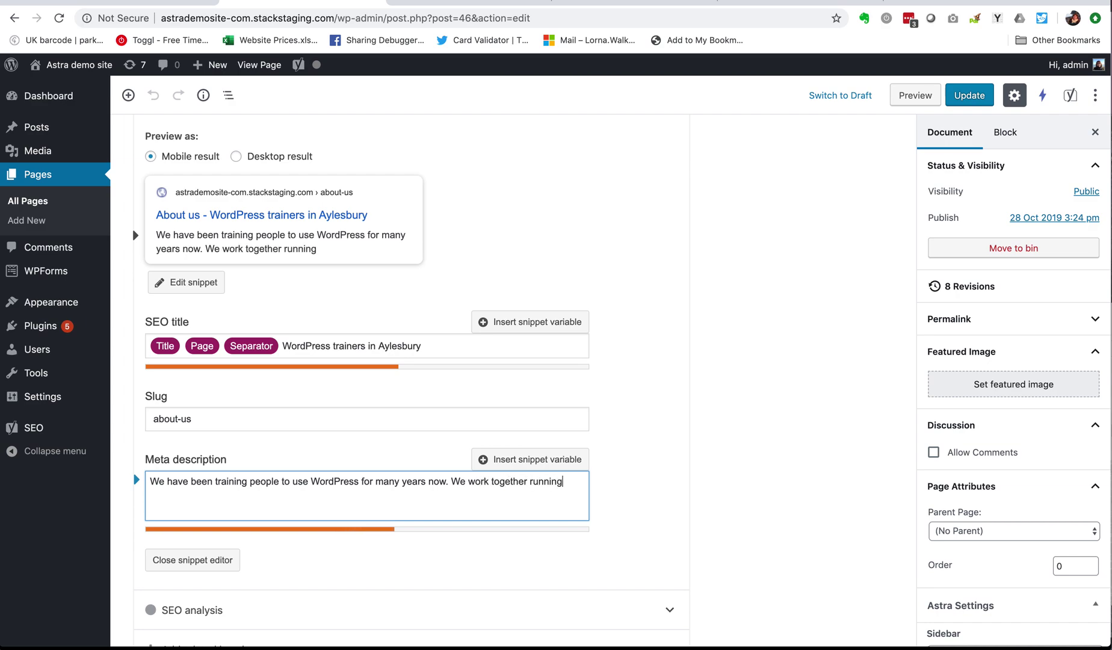
pyautogui.write(' training courses i')
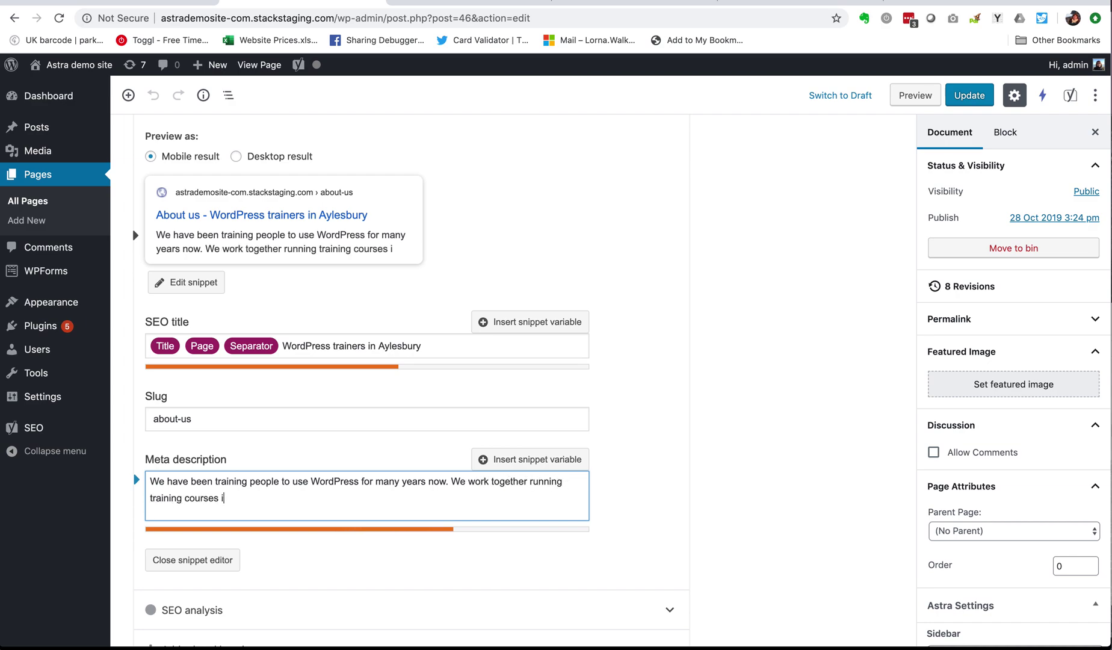
pyautogui.write('n Aylesbury, Wok')
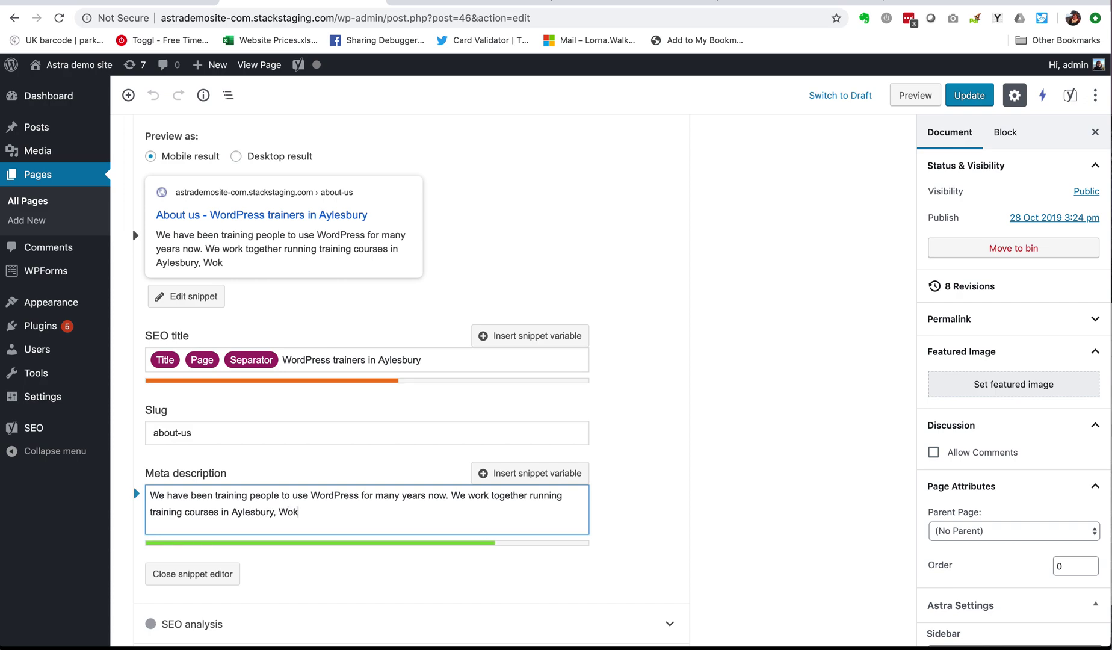
pyautogui.write('ing and other des')
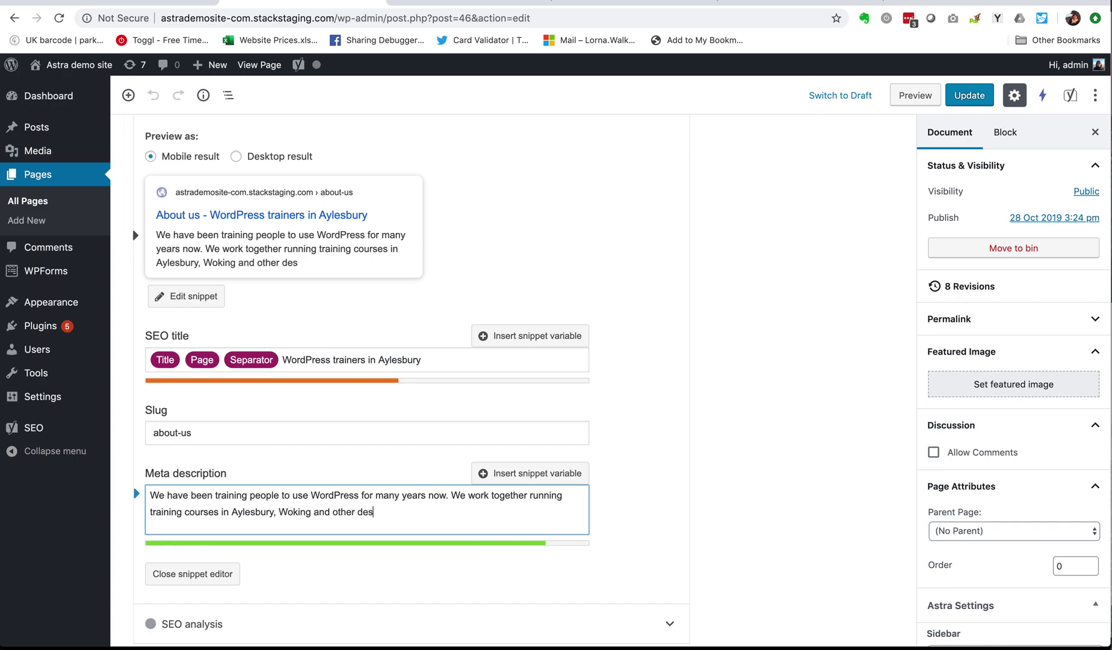
pyautogui.write('ti')
pyautogui.press('BackSpace')
pyautogui.press('BackSpace')
pyautogui.press('BackSpace')
pyautogui.press('BackSpace')
pyautogui.press('BackSpace')
pyautogui.write('locations')
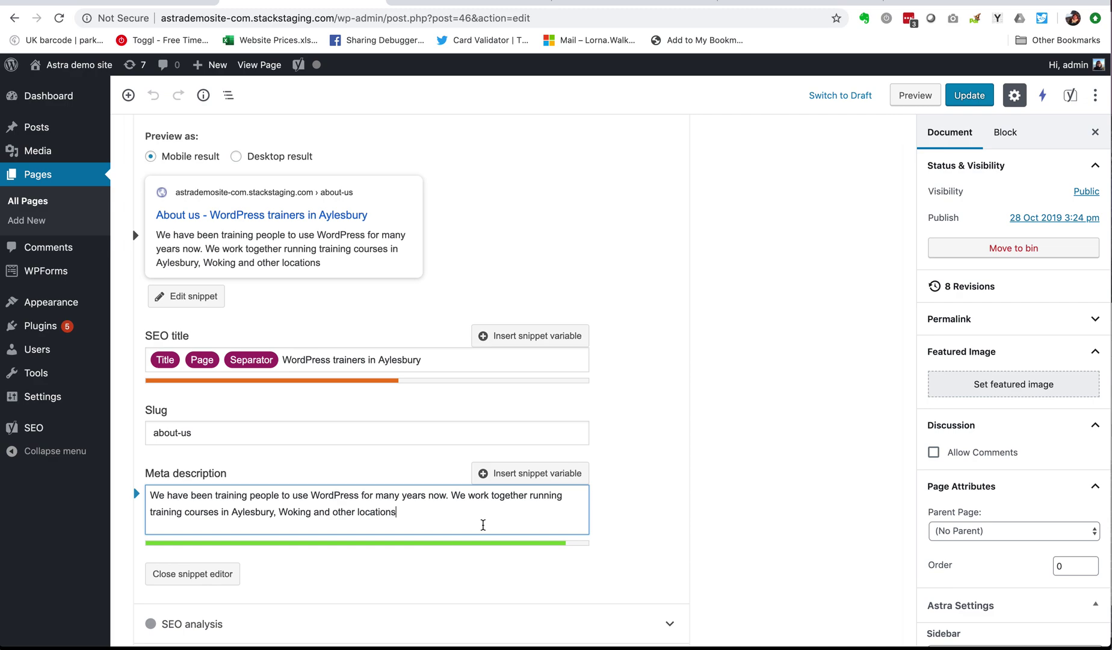
# End the meta description with a full stop after 'locations', dropping the trial 'Sign up for one'
pyautogui.write('. Sign up f')
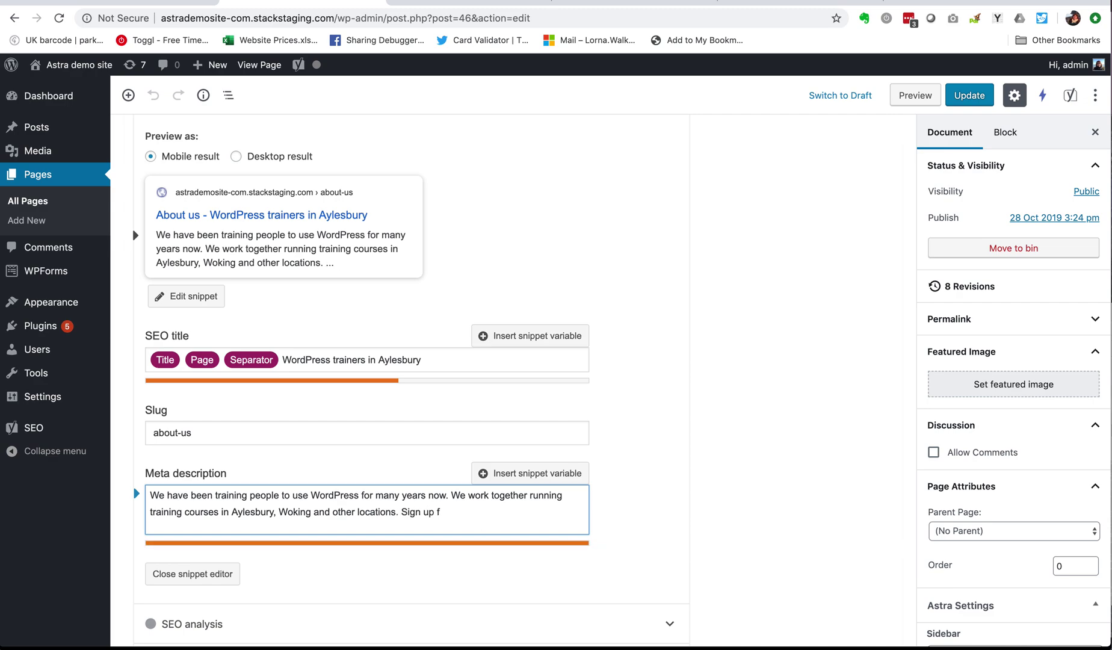
pyautogui.write('or one')
pyautogui.moveTo(478, 512); pyautogui.dragTo(402, 514)
pyautogui.press('BackSpace')
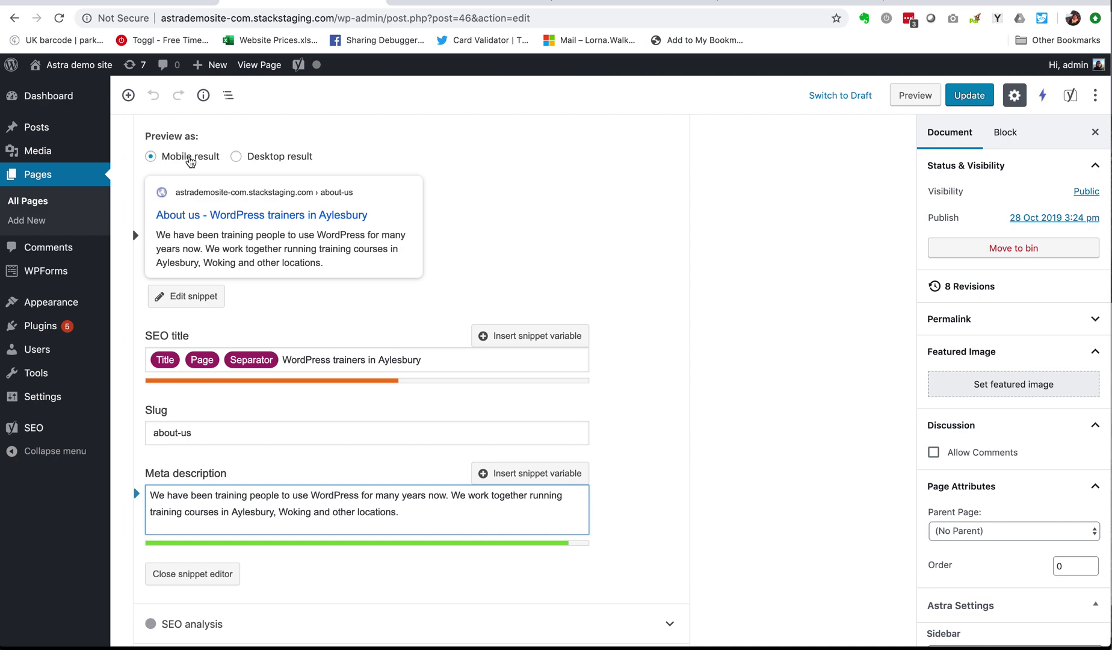
# Switch the Yoast Google preview to the Desktop result
pyautogui.click(235, 157)
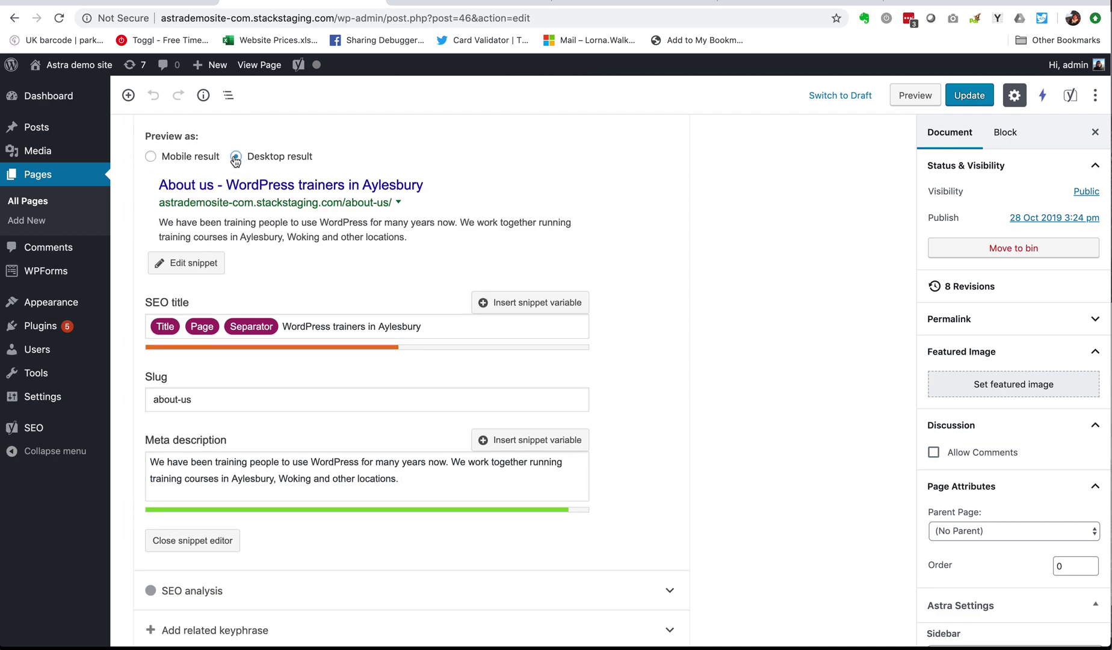